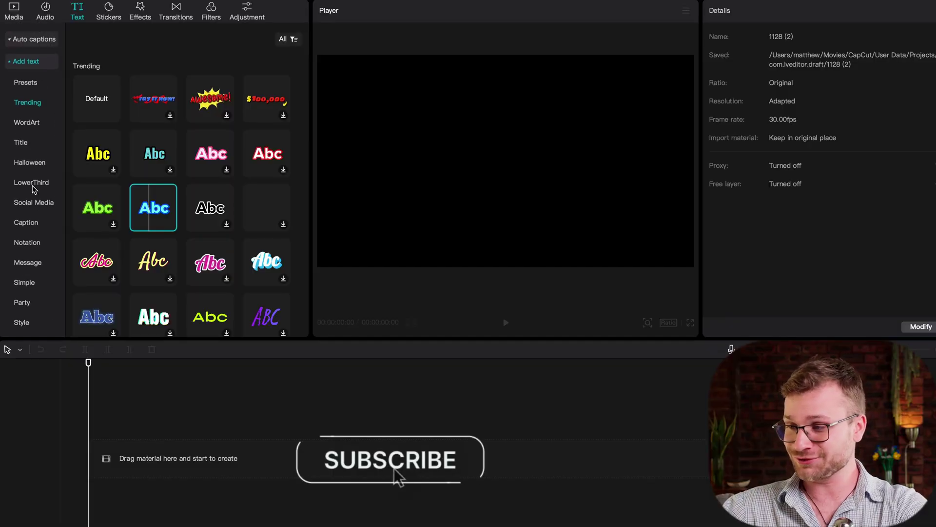
Add the Awesome! trending text template to the timeline, play it back, and reselect the clip.
left_click(32, 202)
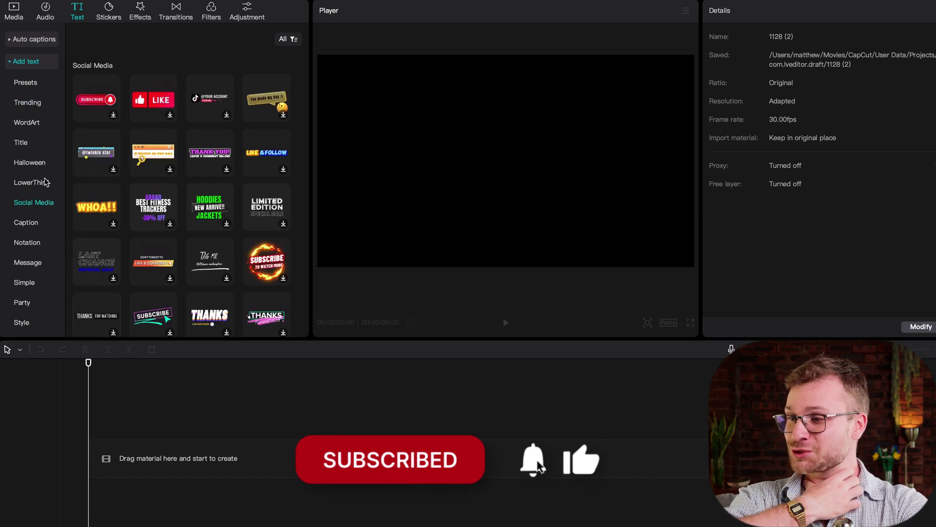
left_click(30, 103)
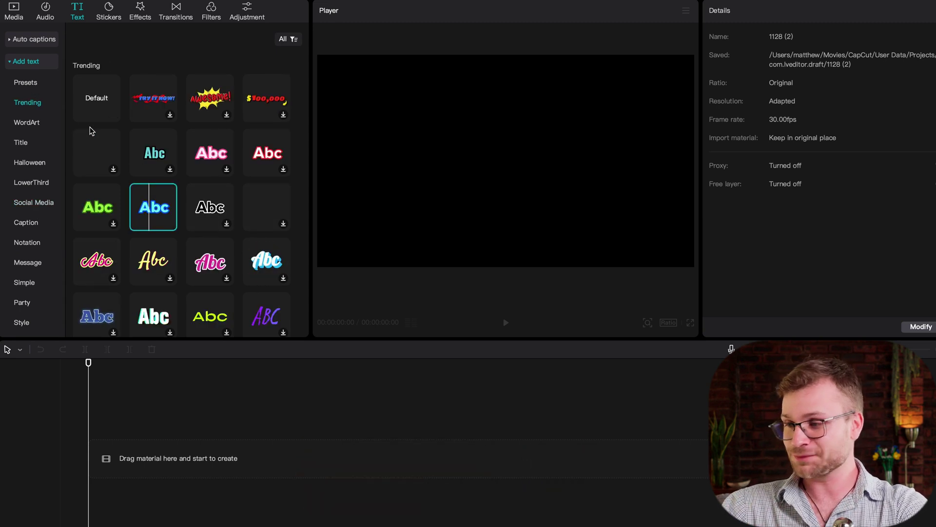
left_click(224, 116)
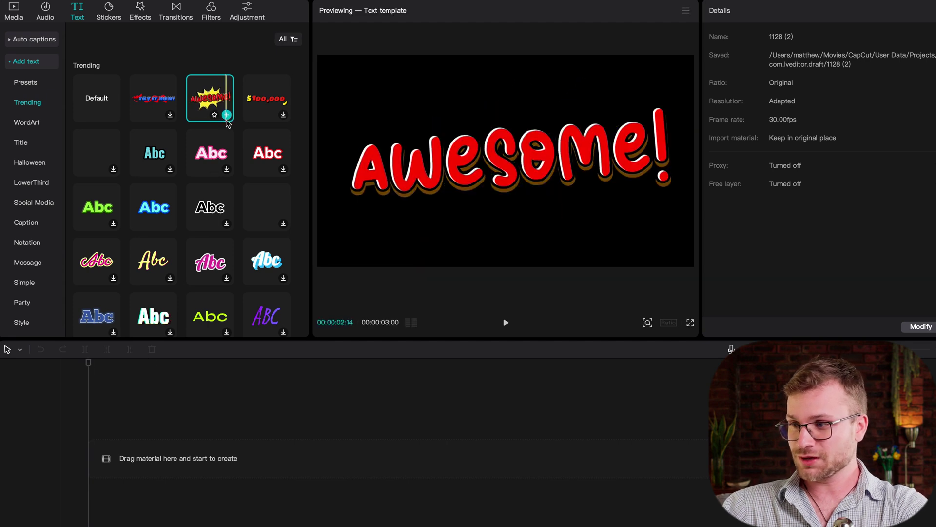
left_click(226, 115)
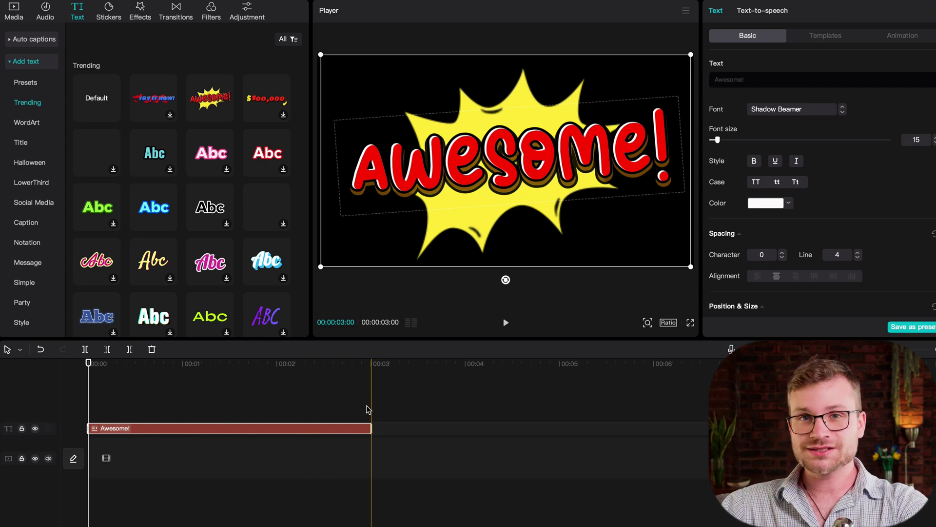
key("space")
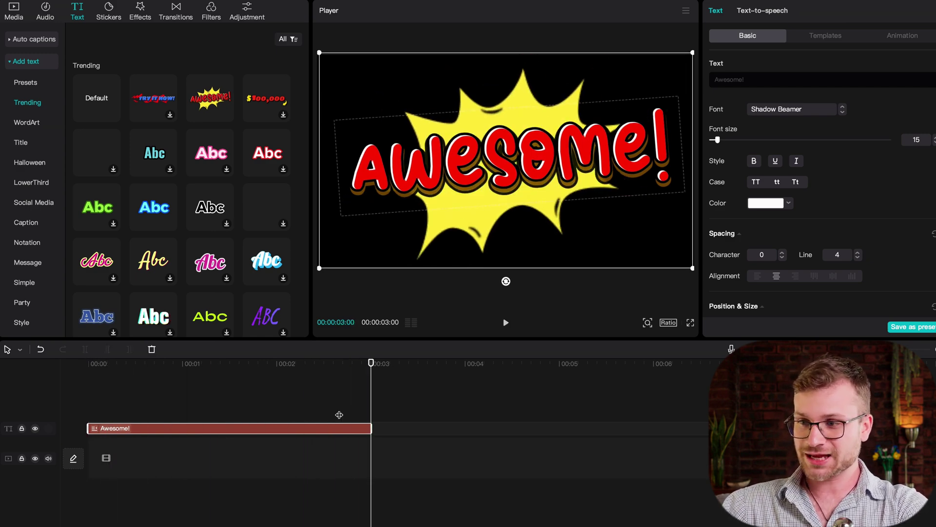
left_click(330, 412)
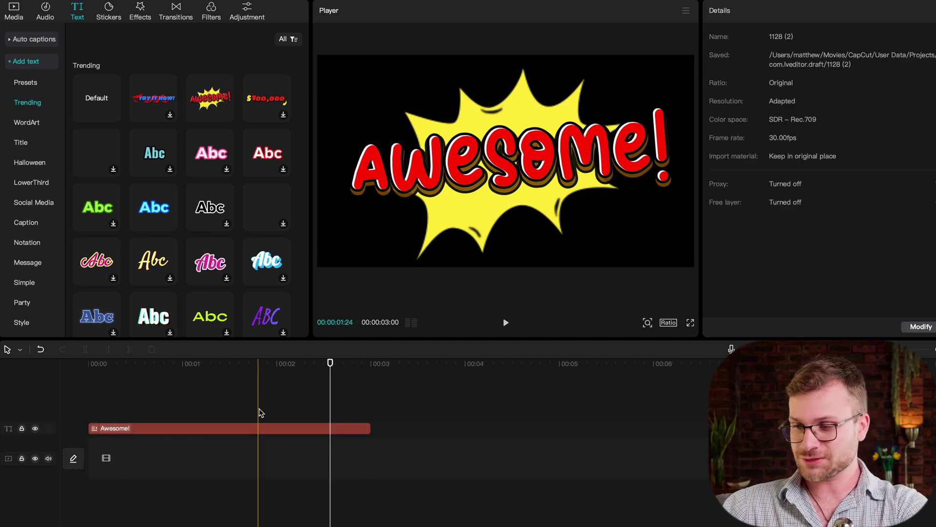
left_click(223, 428)
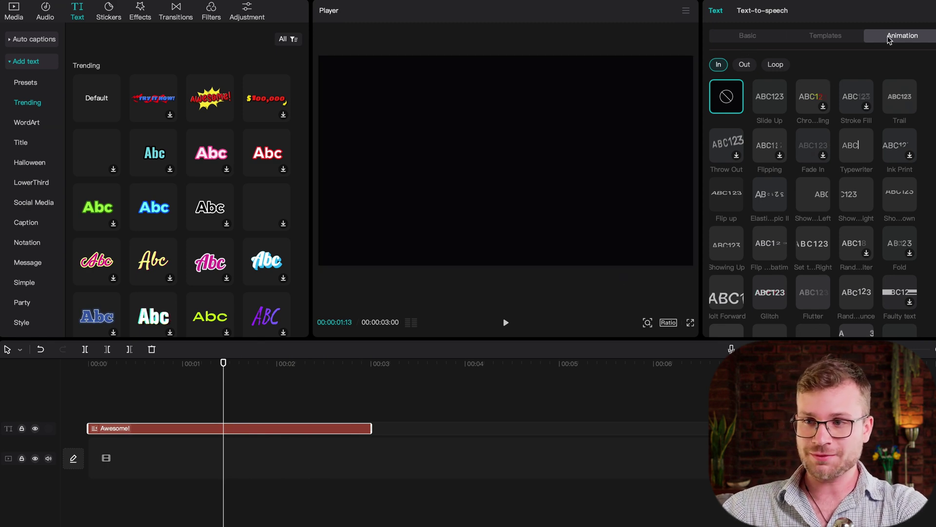
Set the Awesome! clip's Out animation to None, then try Alt+G compound clip and undo it.
left_click(745, 65)
left_click(329, 395)
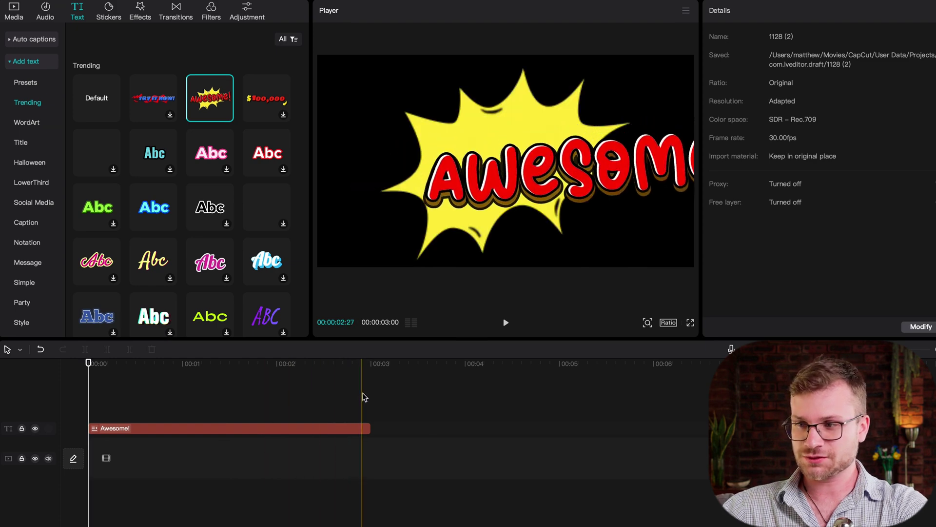
left_click(313, 429)
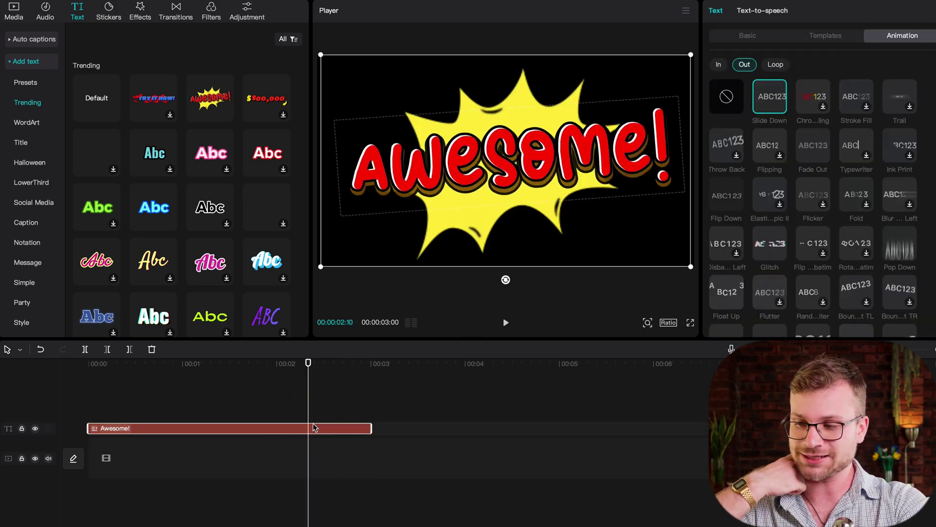
left_click(725, 98)
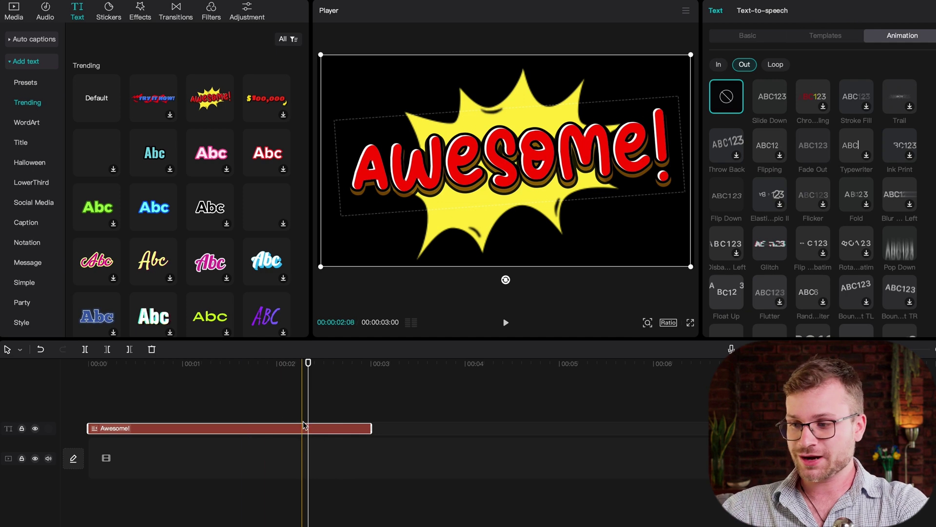
key("alt+g")
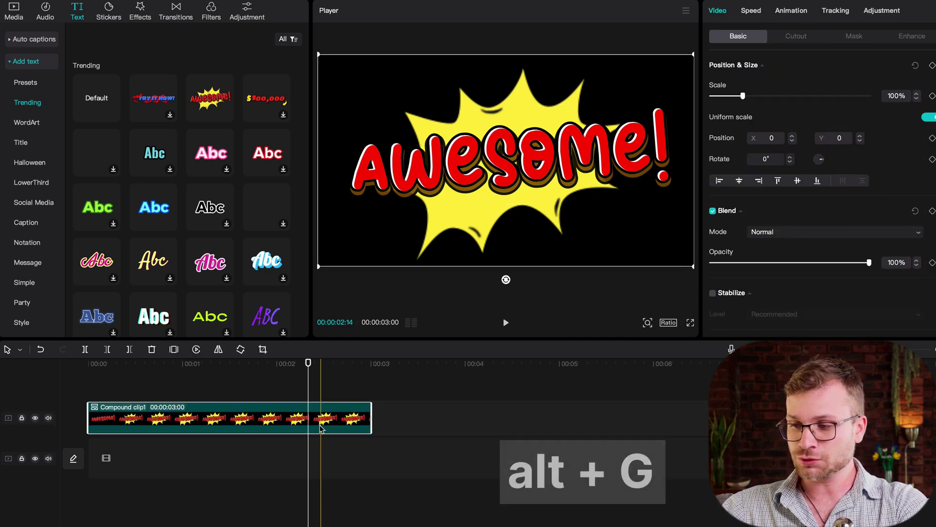
key("ctrl+z")
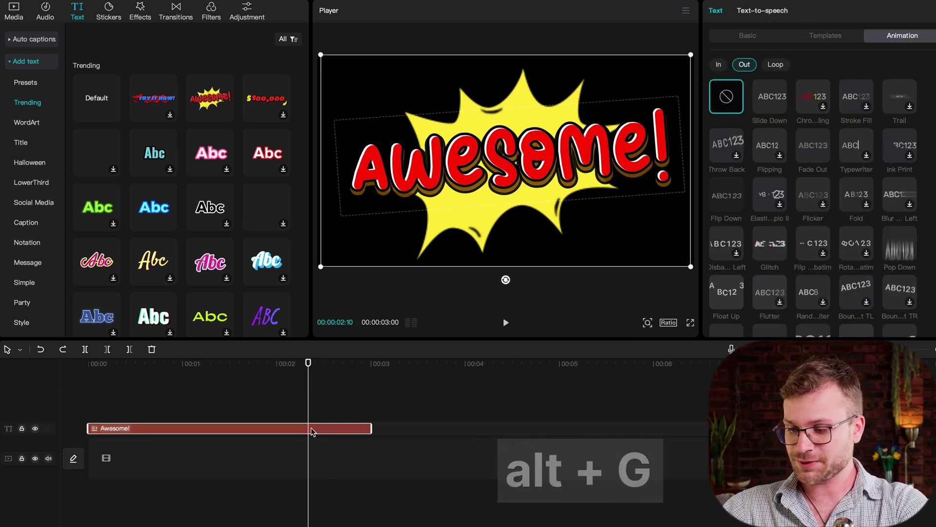
Convert the Awesome! clip into Compound clip1 and give it a Fade Out exit animation.
right_click(310, 432)
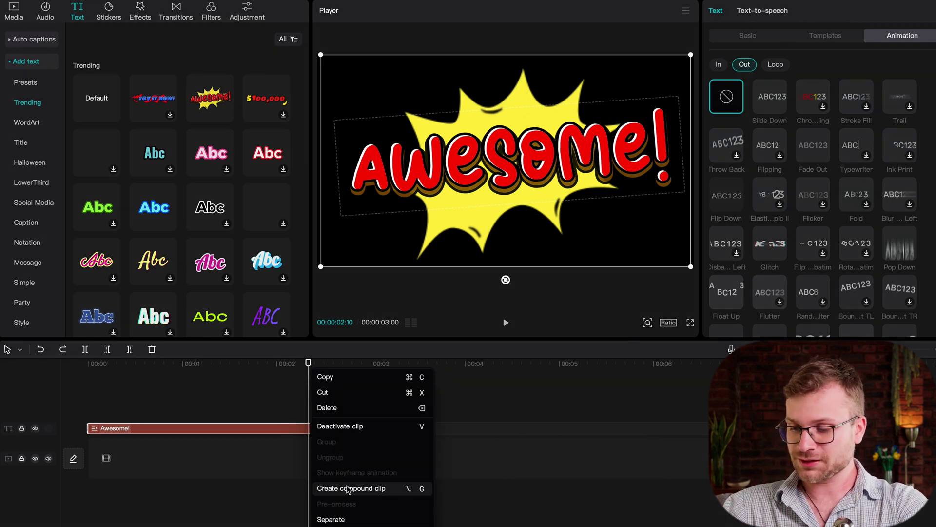
left_click(374, 489)
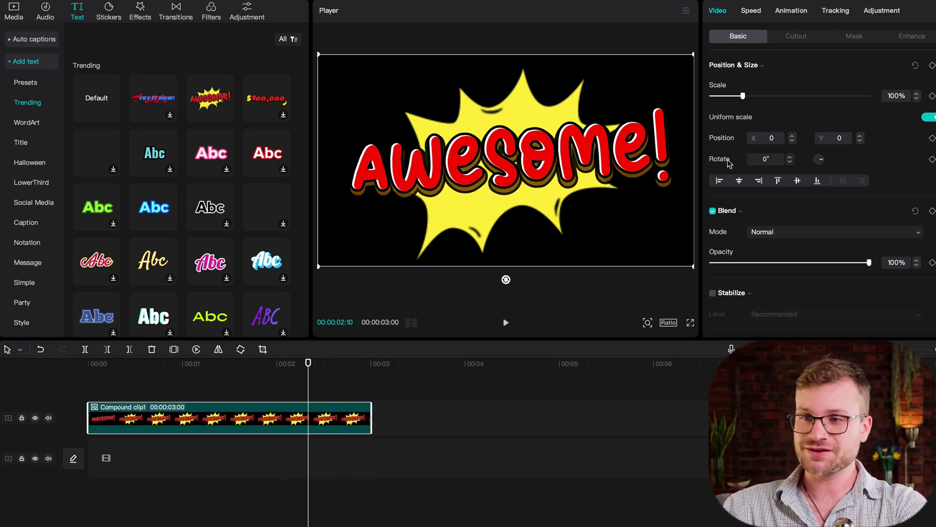
left_click(790, 12)
left_click(824, 35)
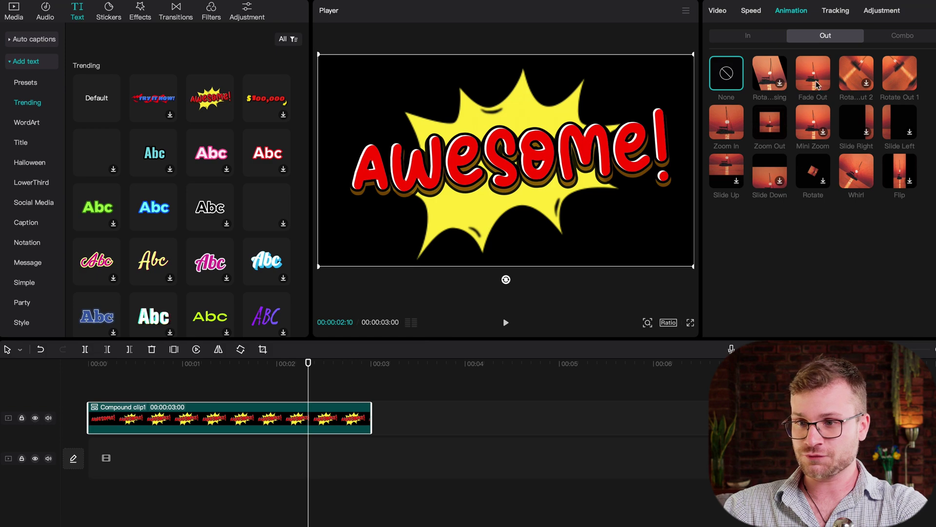
left_click(813, 82)
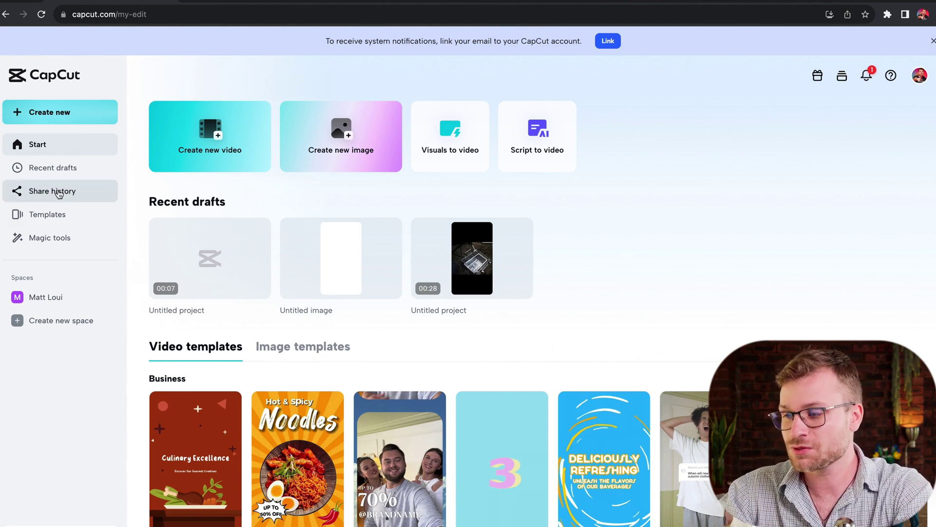
Browse the Templates gallery and toggle sound on the Share outfit preview on and off.
left_click(41, 219)
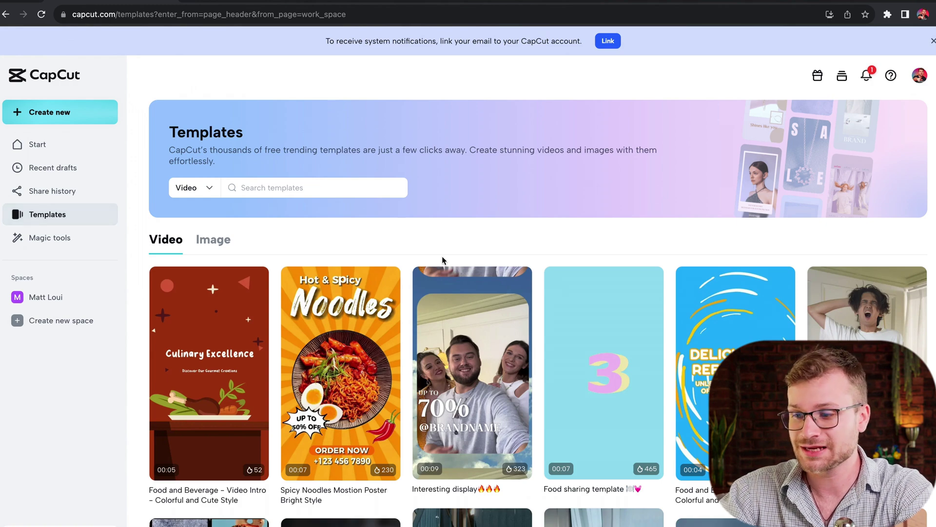
scroll(441, 258, "down", 6)
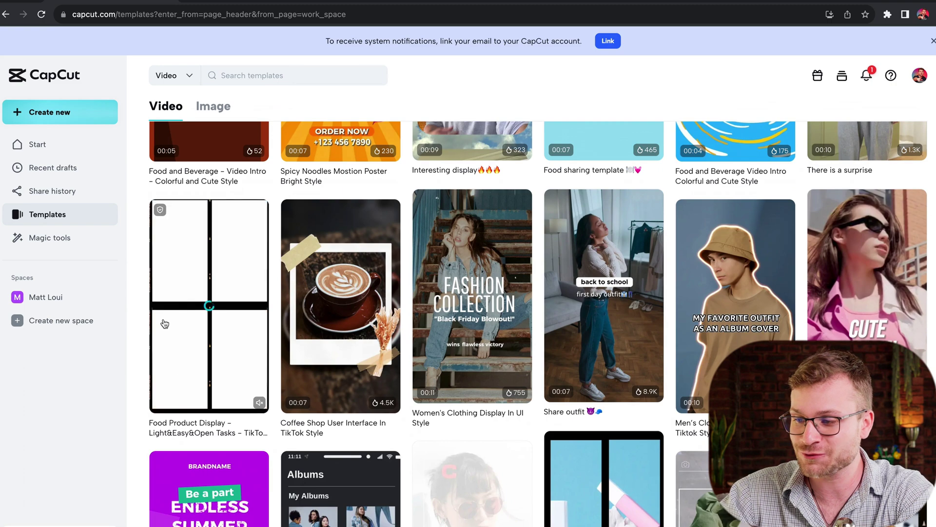
scroll(145, 452, "down", 1)
scroll(312, 419, "up", 1)
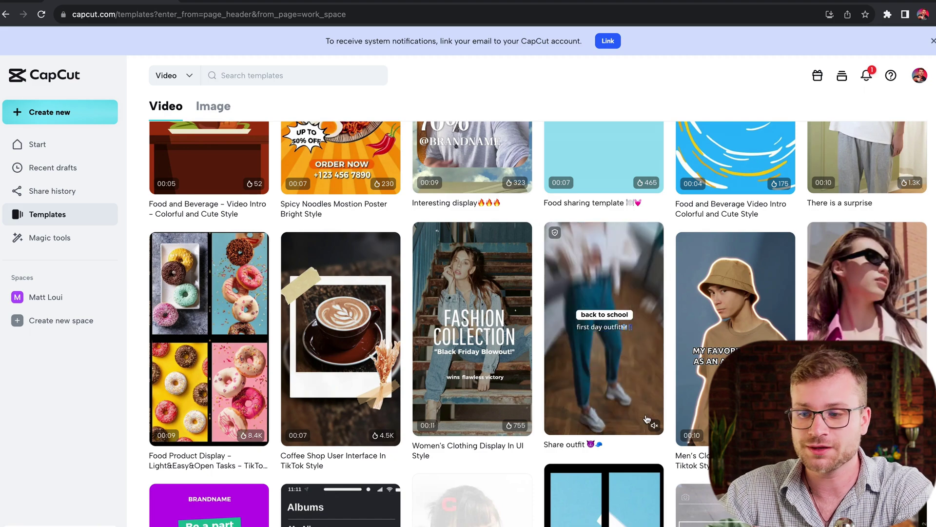
left_click(656, 428)
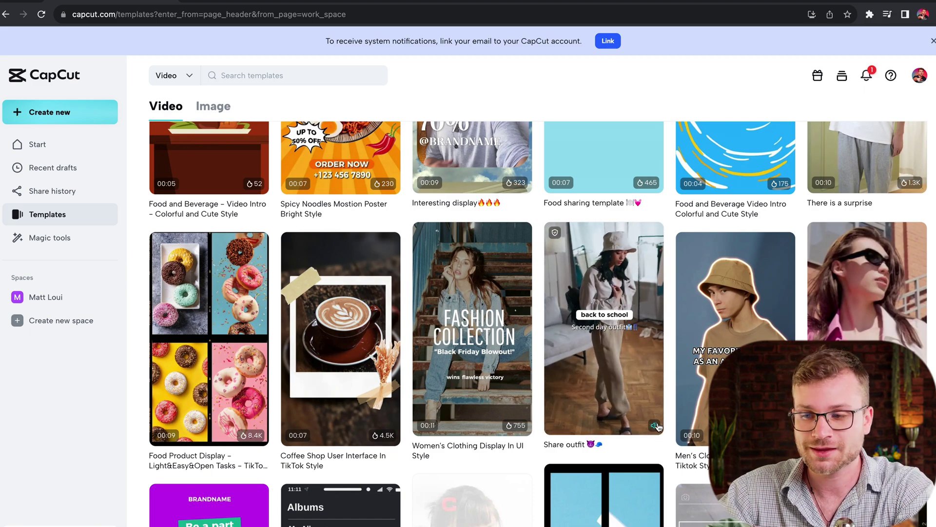
left_click(656, 427)
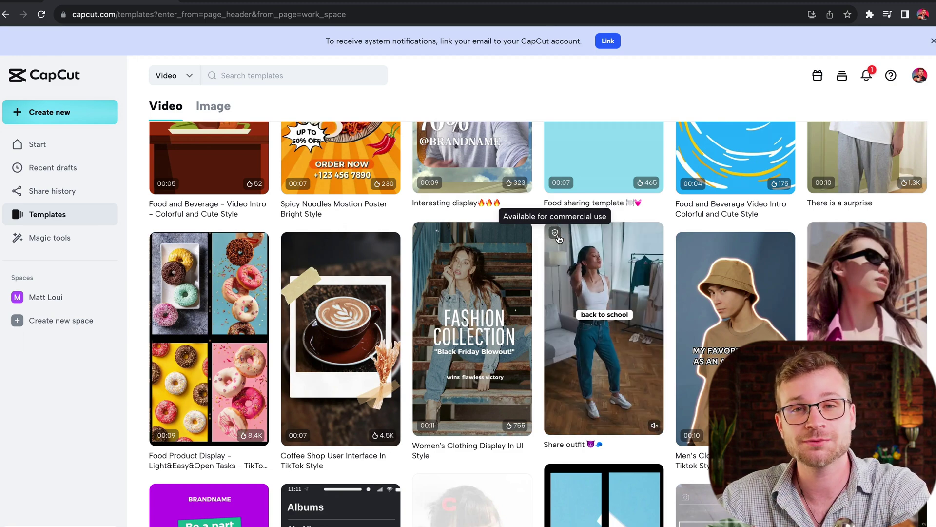
Review the Share outfit template's 3-clip, 9:16 requirements and start a project from it.
left_click(559, 237)
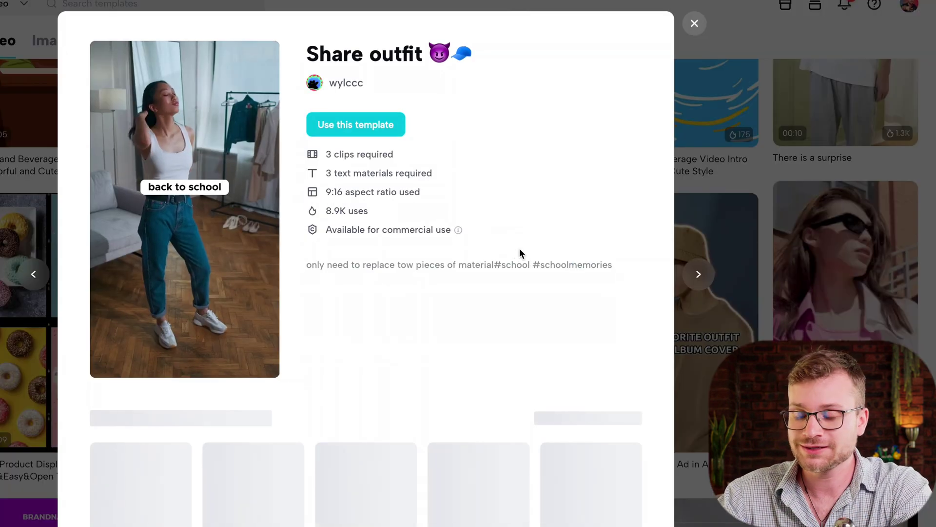
left_click_drag(318, 153, 418, 160)
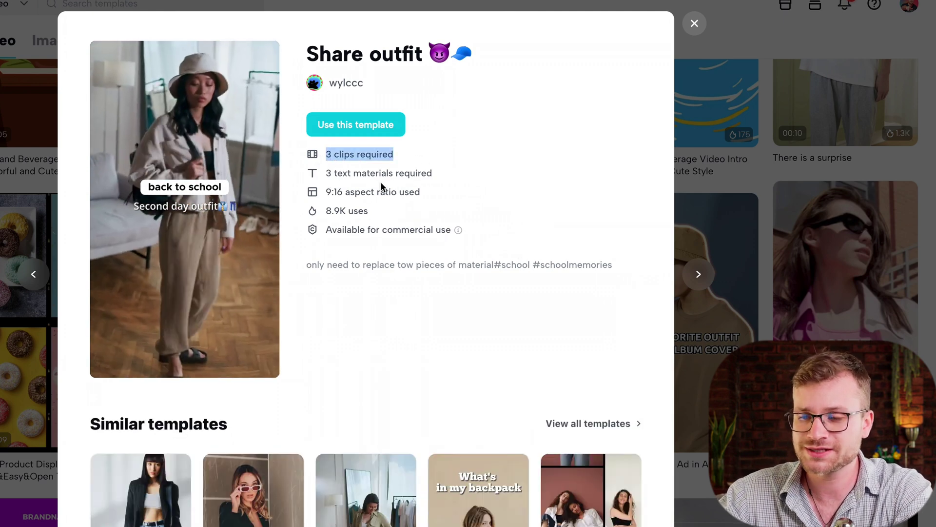
left_click_drag(326, 193, 422, 197)
left_click(418, 203)
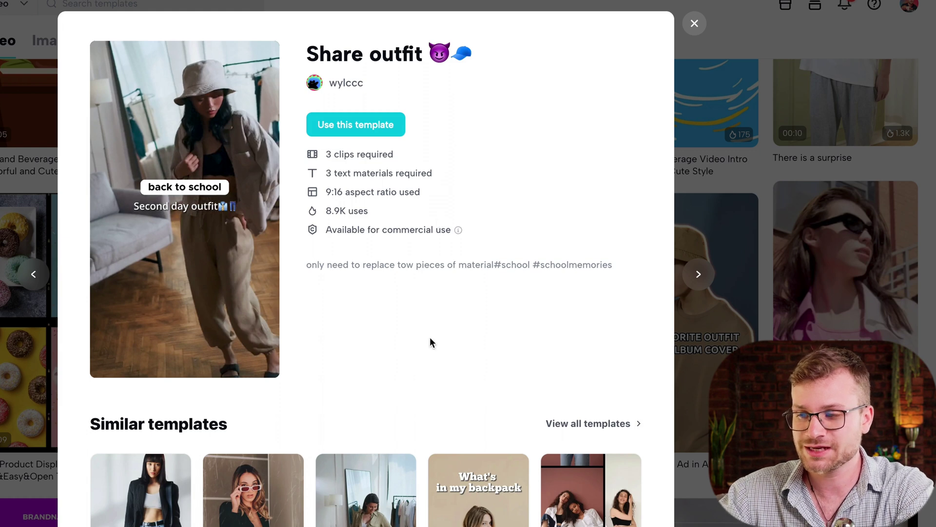
scroll(429, 341, "down", 2)
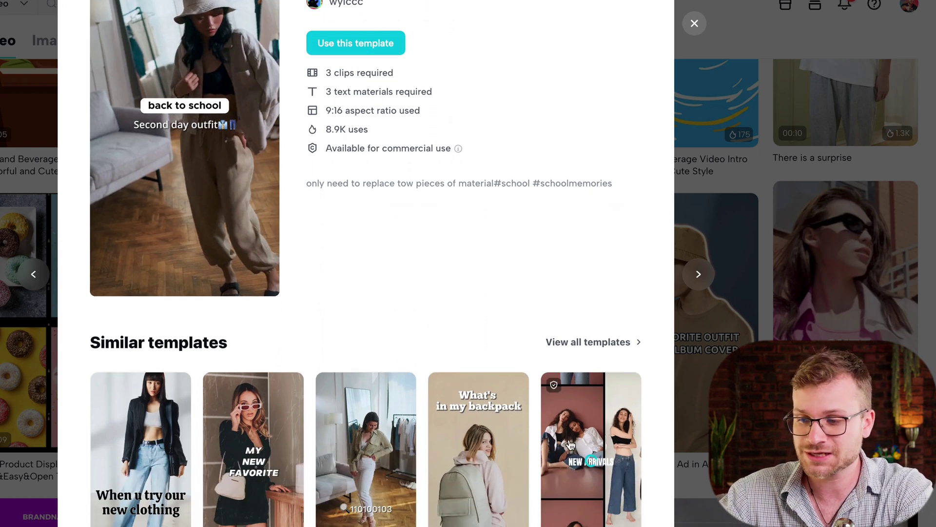
scroll(519, 270, "up", 2)
scroll(356, 438, "down", 2)
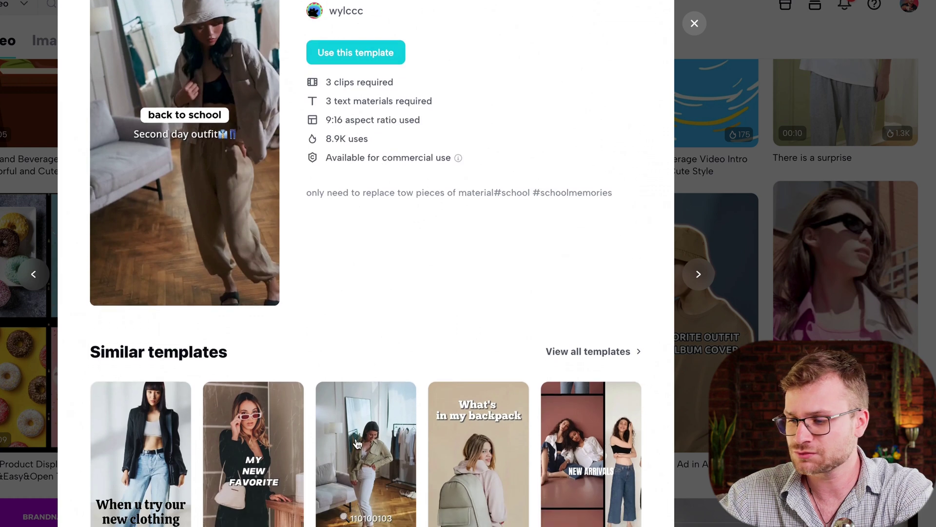
scroll(519, 346, "up", 2)
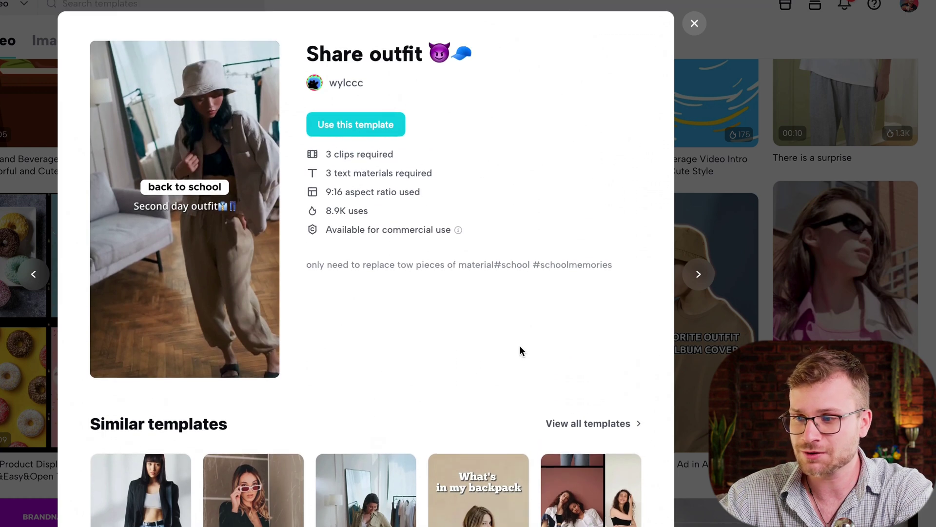
left_click(362, 128)
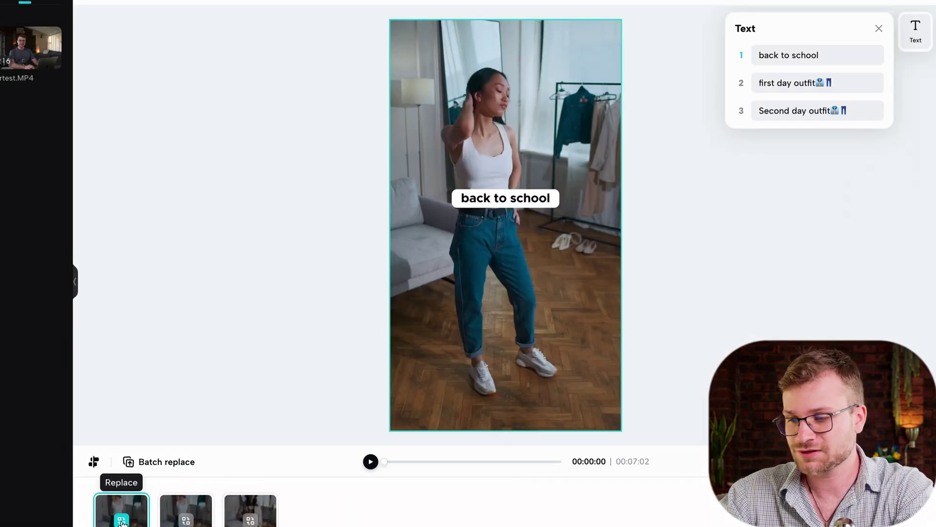
Set the template project's export to 1080p resolution and High quality.
left_click(121, 521)
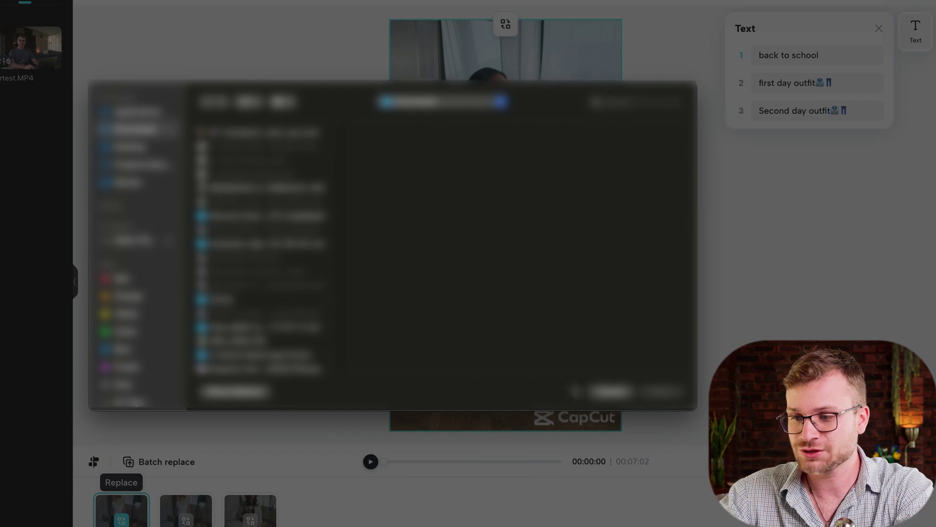
left_click(610, 393)
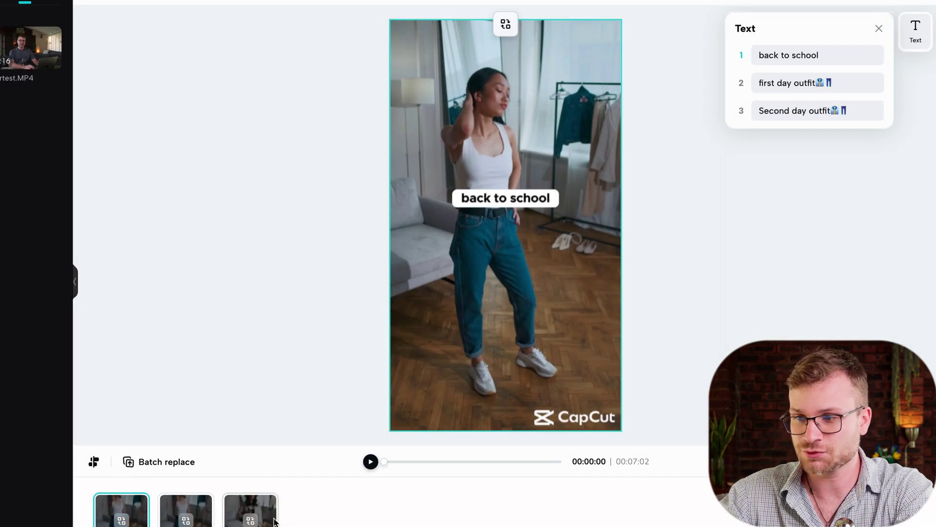
left_click(776, 0)
left_click(722, 245)
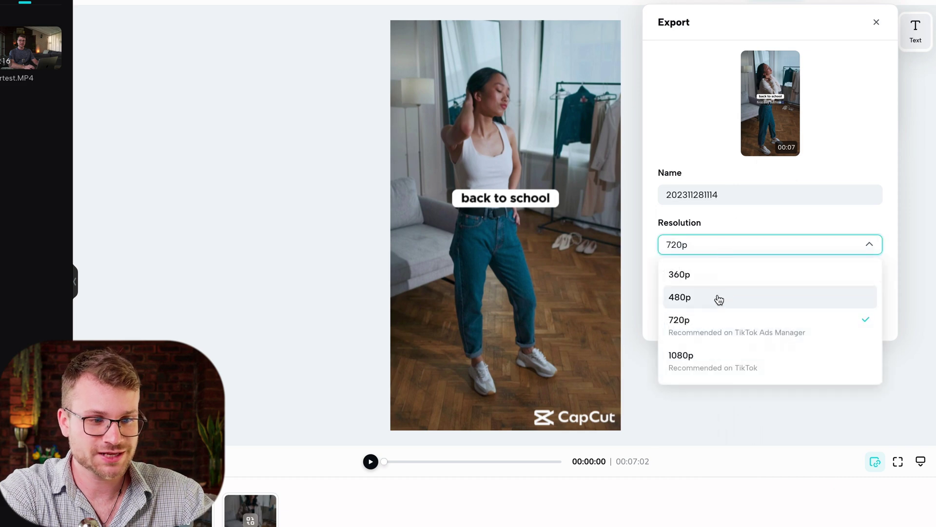
left_click(707, 355)
left_click(736, 252)
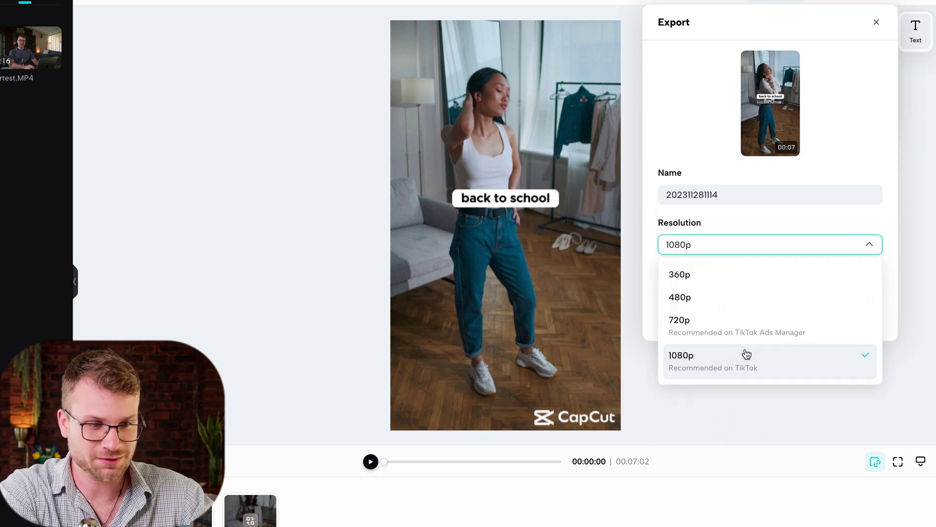
left_click(748, 374)
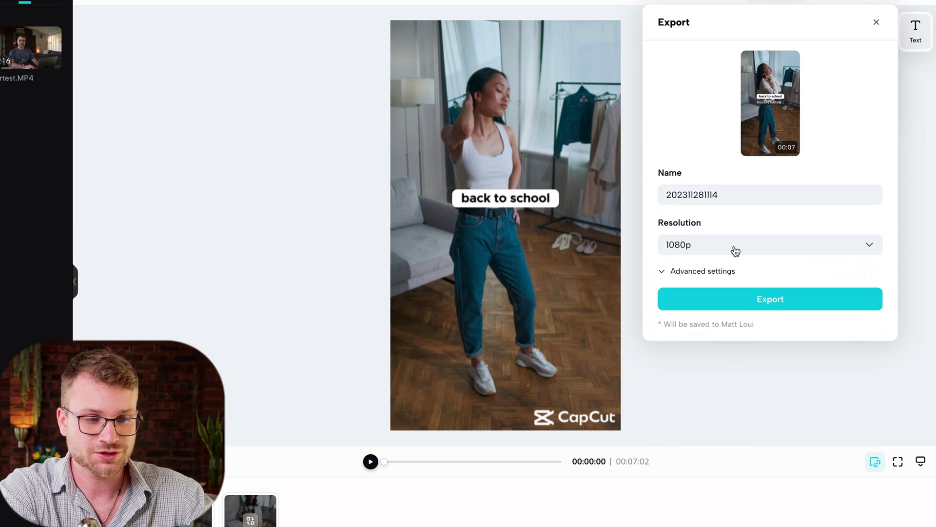
left_click(731, 272)
left_click(707, 316)
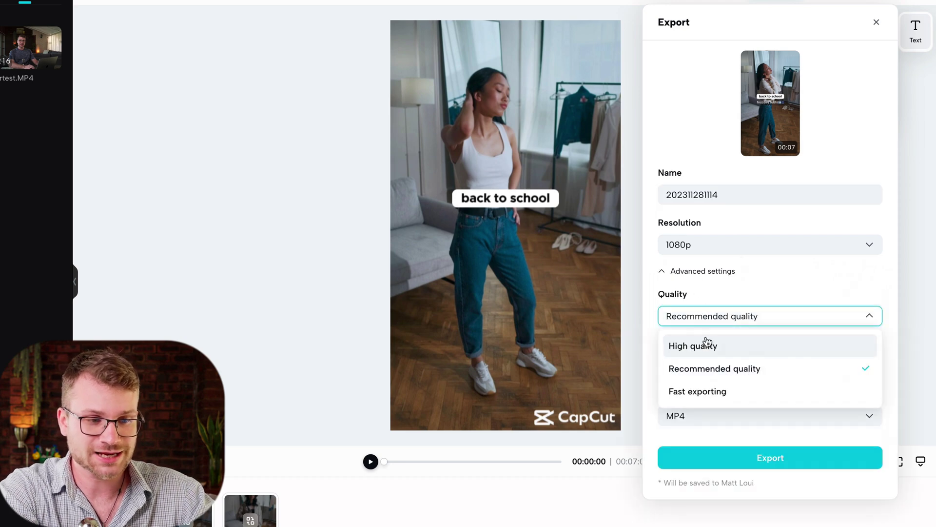
left_click(704, 346)
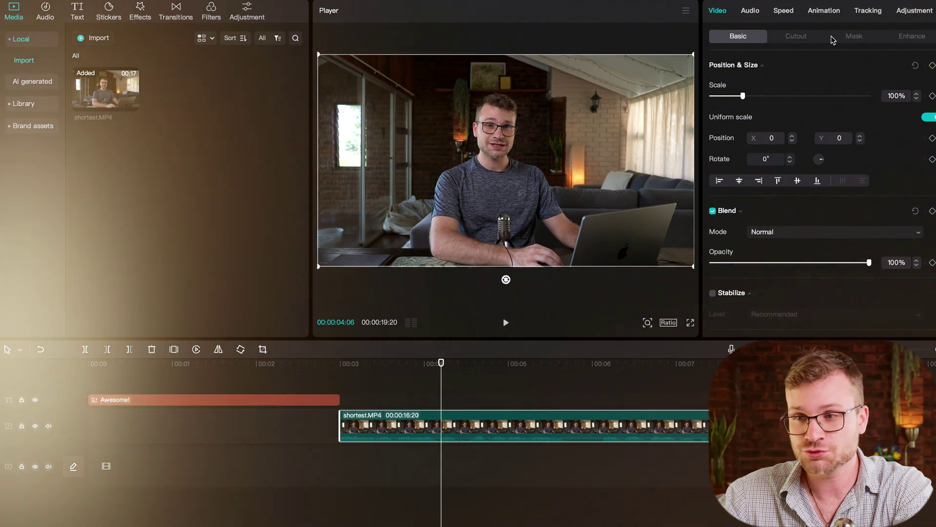
scroll(821, 156, "down", 5)
scroll(821, 155, "up", 3)
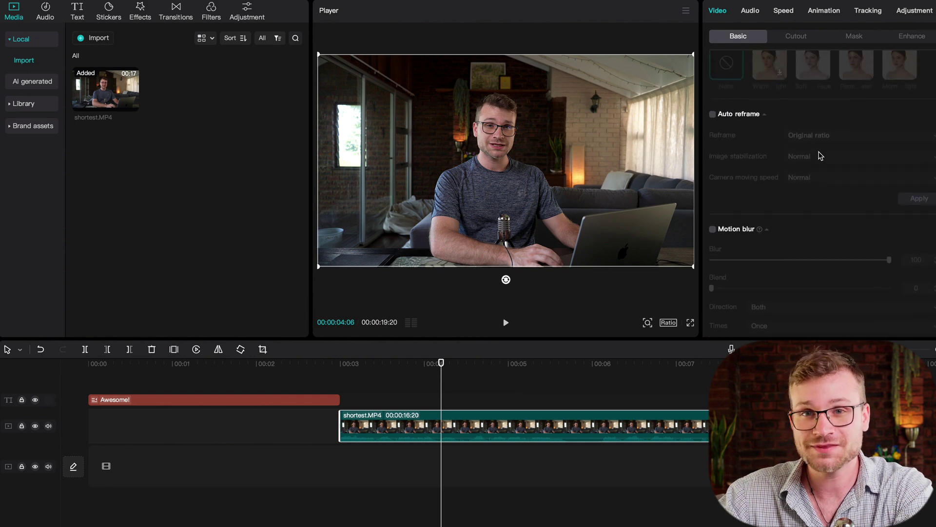
Enable Relight on the second talking-head clip with red, cyan and white lights.
scroll(821, 156, "up", 3)
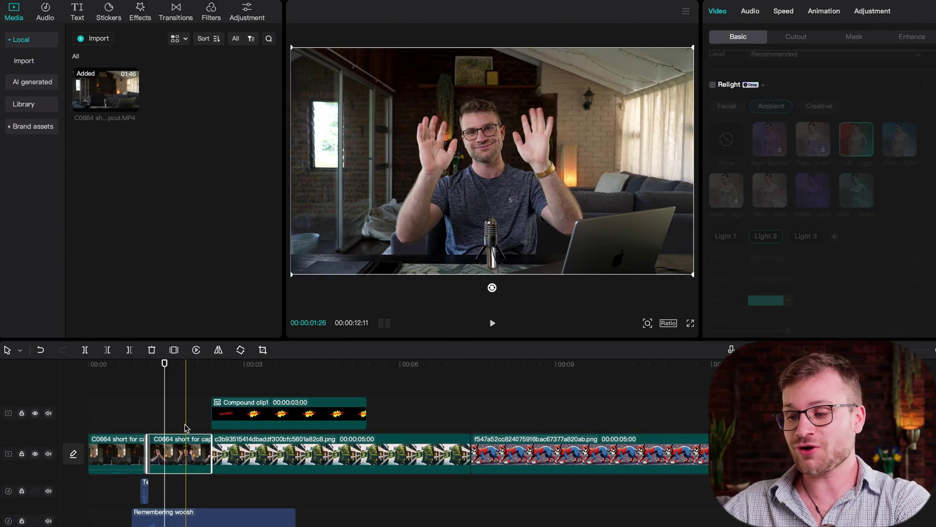
left_click(185, 428)
left_click(186, 453)
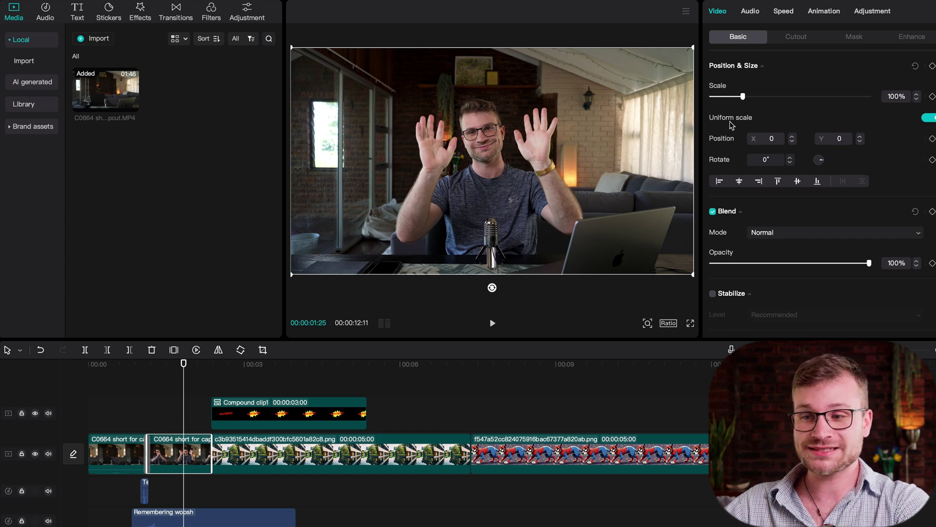
scroll(732, 125, "down", 5)
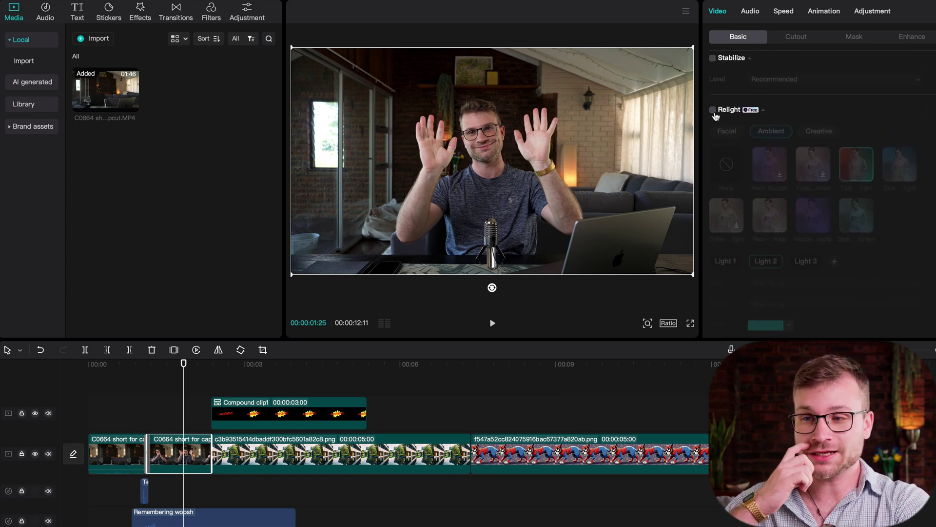
left_click(713, 112)
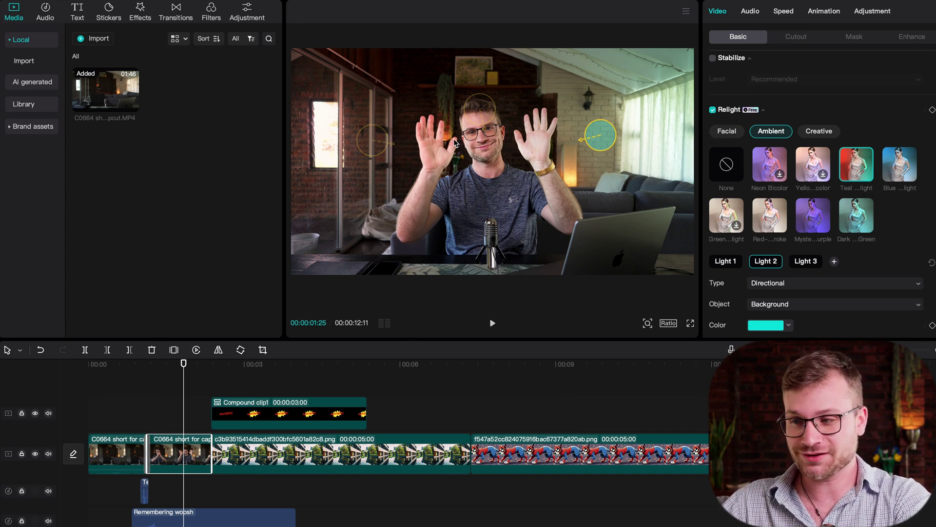
left_click(361, 142)
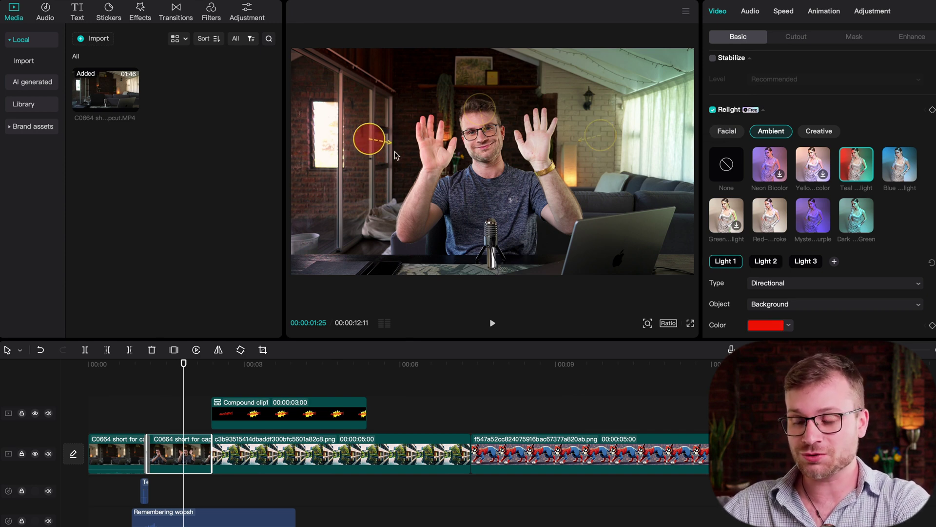
left_click(611, 142)
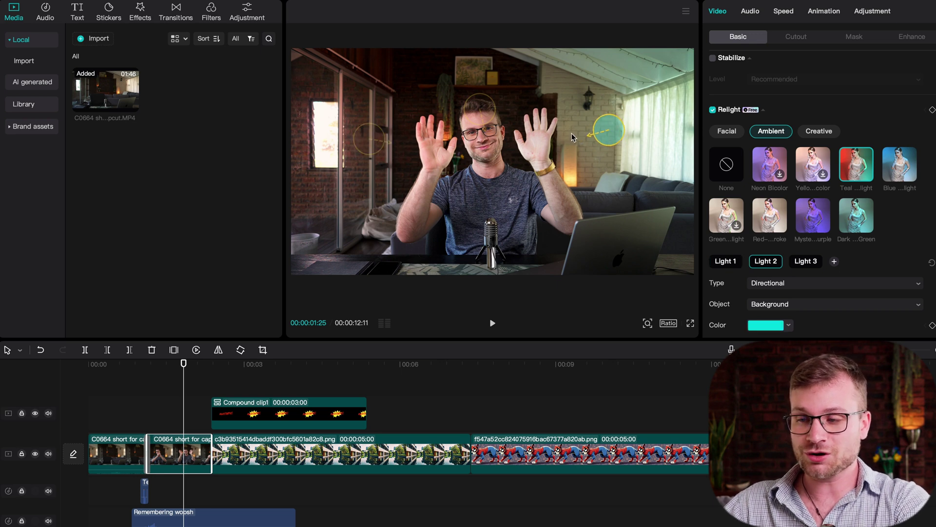
mouse_move(480, 110)
left_mouse_down()
mouse_move(486, 191)
mouse_move(495, 160)
mouse_move(500, 181)
mouse_move(485, 191)
mouse_move(480, 90)
mouse_move(494, 228)
mouse_move(491, 113)
left_mouse_up()
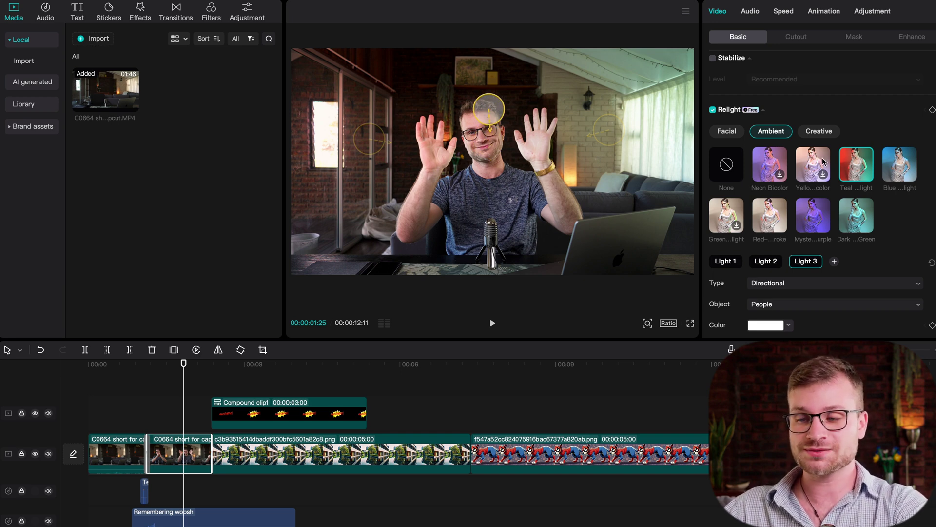
Keep Light 1 a Directional light on the Background, moved up near the left window.
left_click(737, 133)
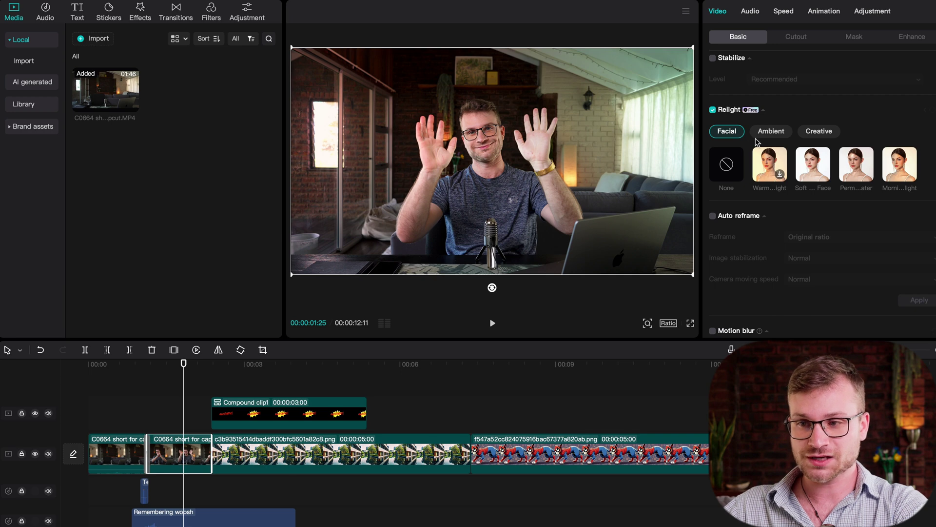
left_click(775, 133)
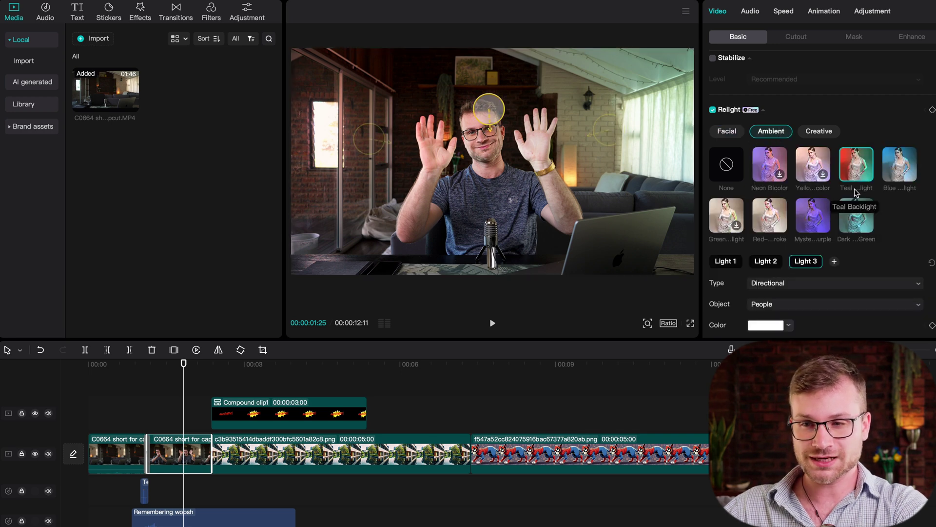
scroll(907, 231, "down", 3)
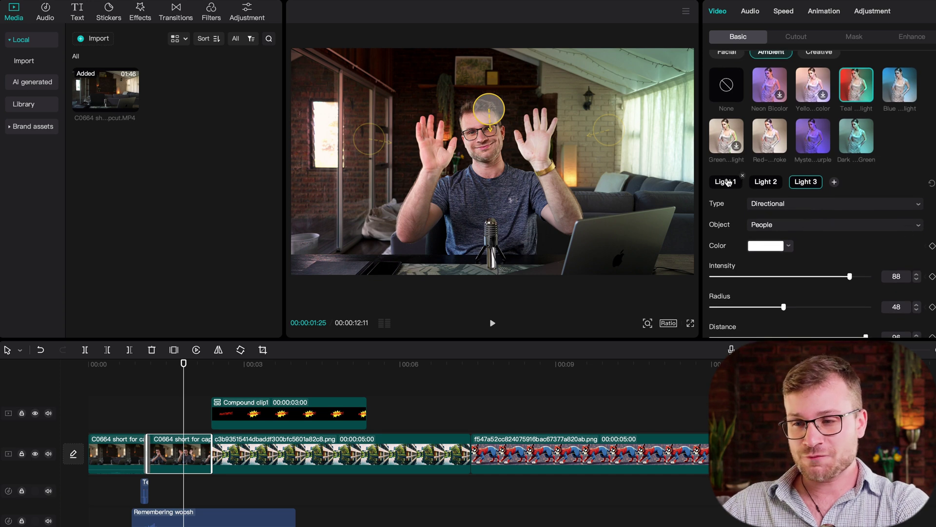
left_click(727, 182)
scroll(727, 183, "down", 2)
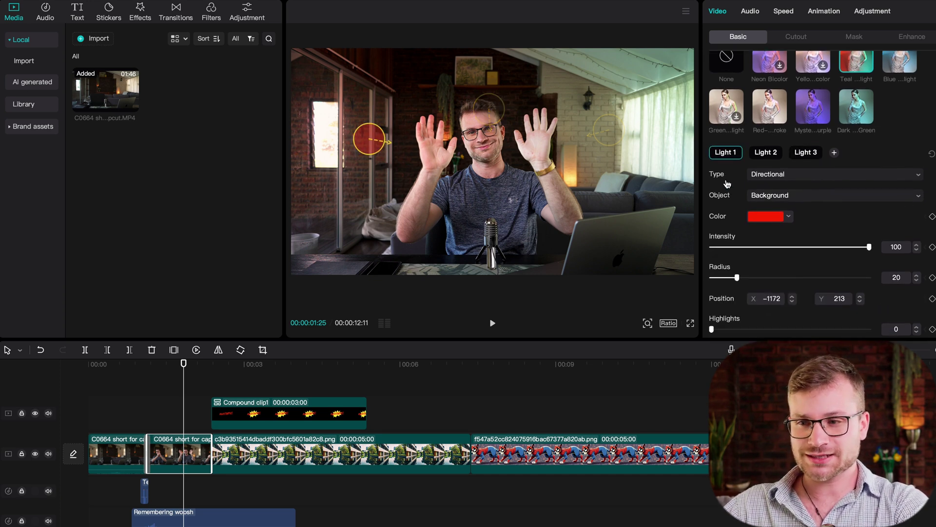
left_click(786, 157)
left_click(736, 163)
left_click(766, 180)
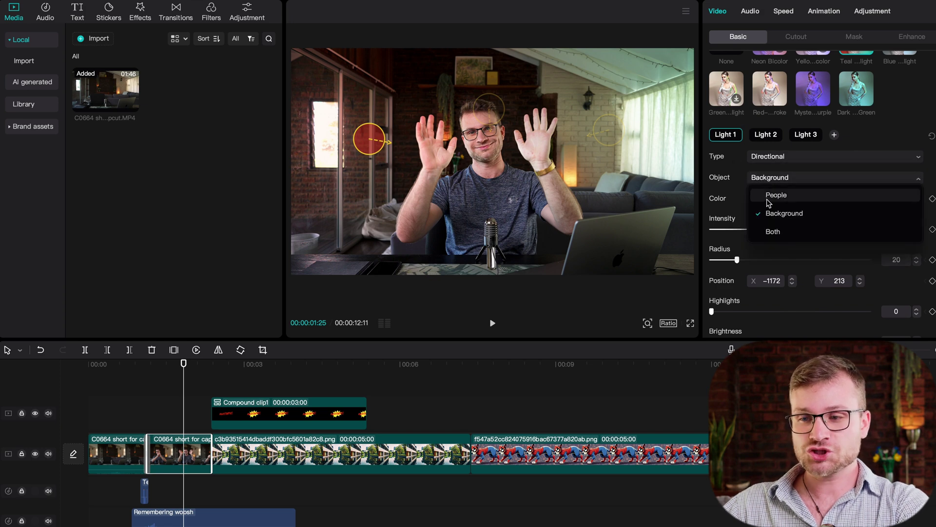
left_click(772, 197)
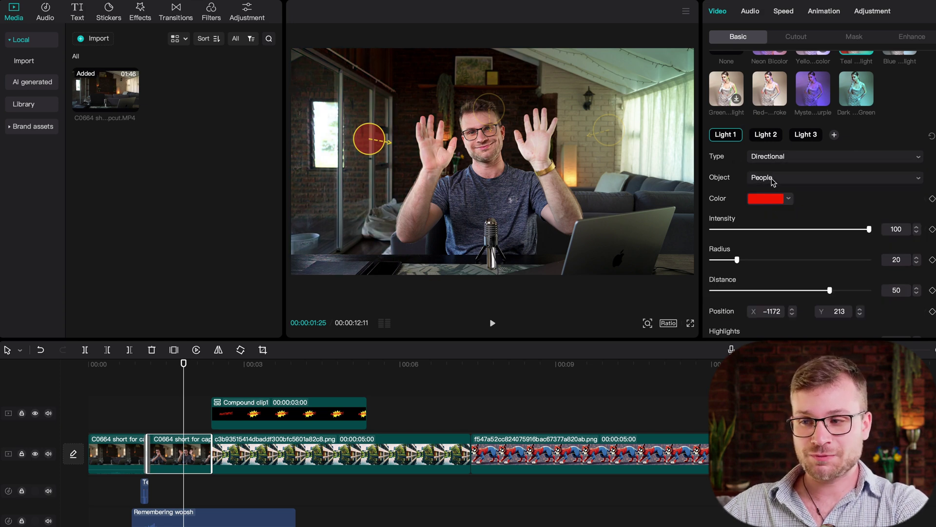
mouse_move(367, 145)
left_mouse_down()
mouse_move(436, 147)
mouse_move(395, 123)
mouse_move(364, 126)
left_mouse_up()
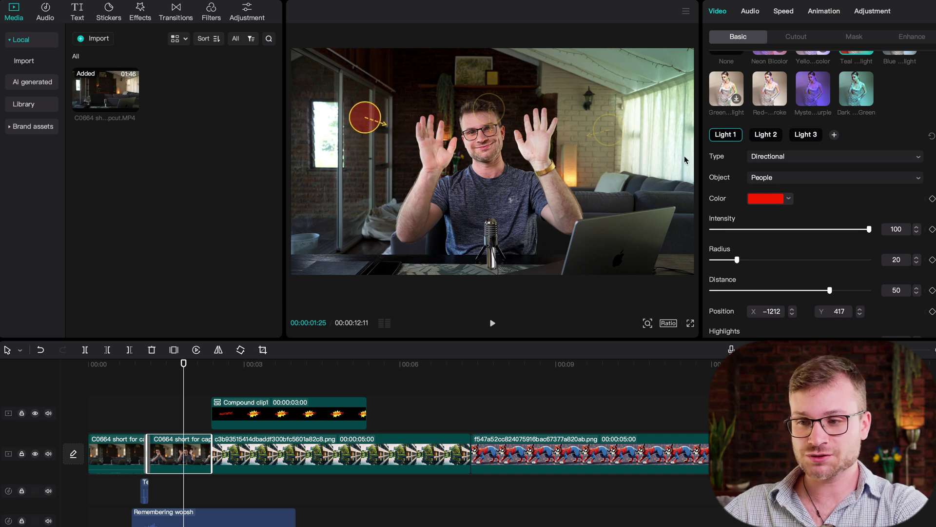
left_click(790, 181)
left_click(776, 212)
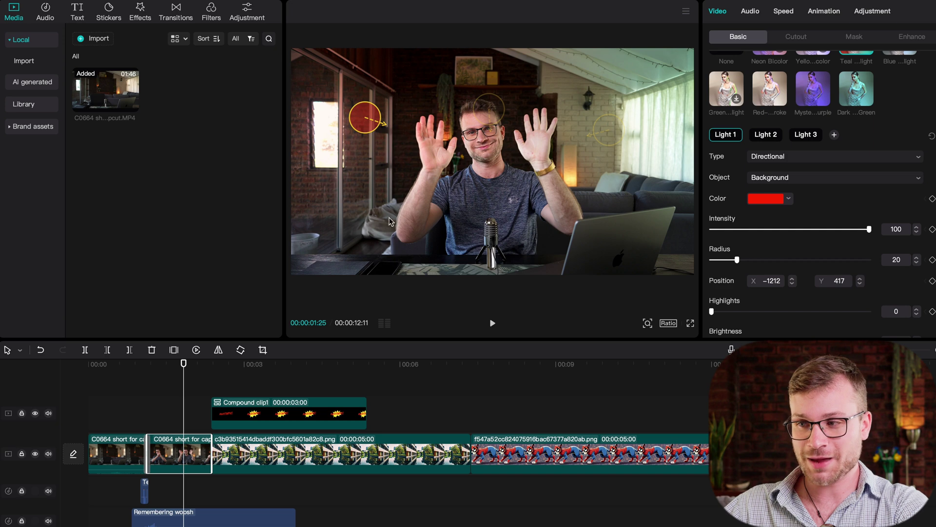
Make Light 1 a lighter bright red and preview highlights and brightness, ending at 0 and 100.
scroll(776, 203, "down", 1)
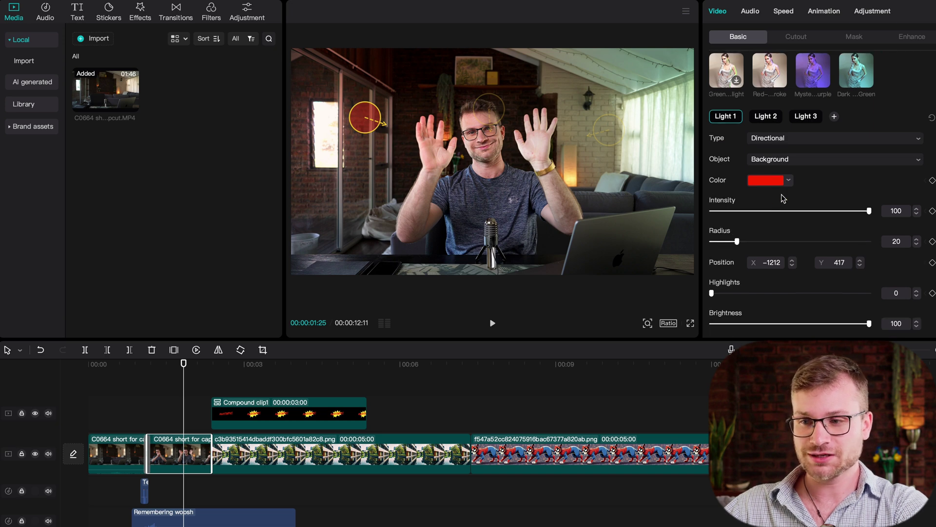
left_click(788, 181)
left_click(788, 219)
left_click_drag(789, 220, 862, 169)
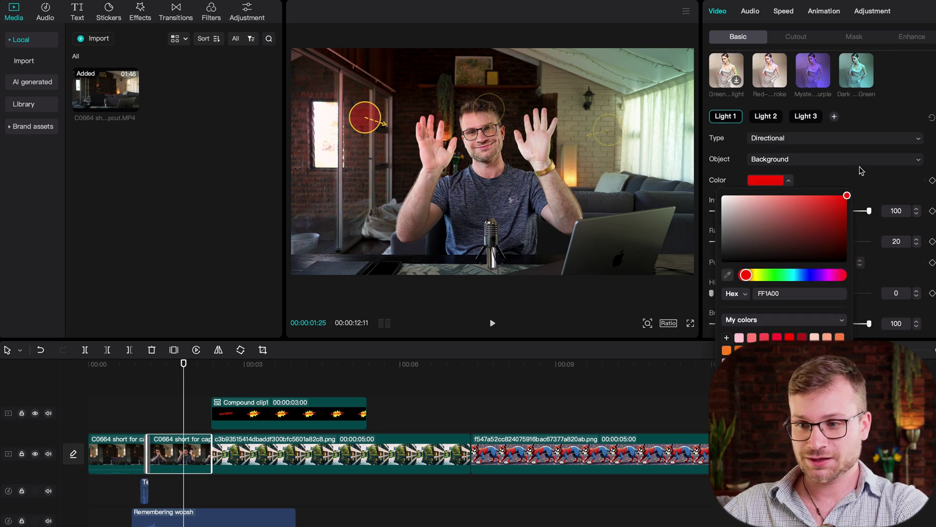
left_click_drag(835, 204, 895, 210)
left_click(828, 186)
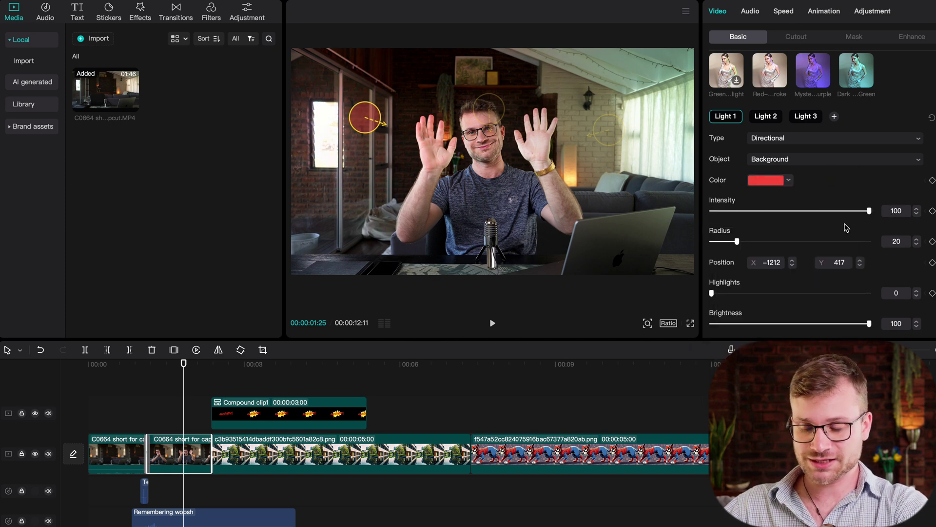
scroll(846, 228, "down", 2)
left_click_drag(711, 259, 679, 254)
left_click_drag(804, 288, 878, 288)
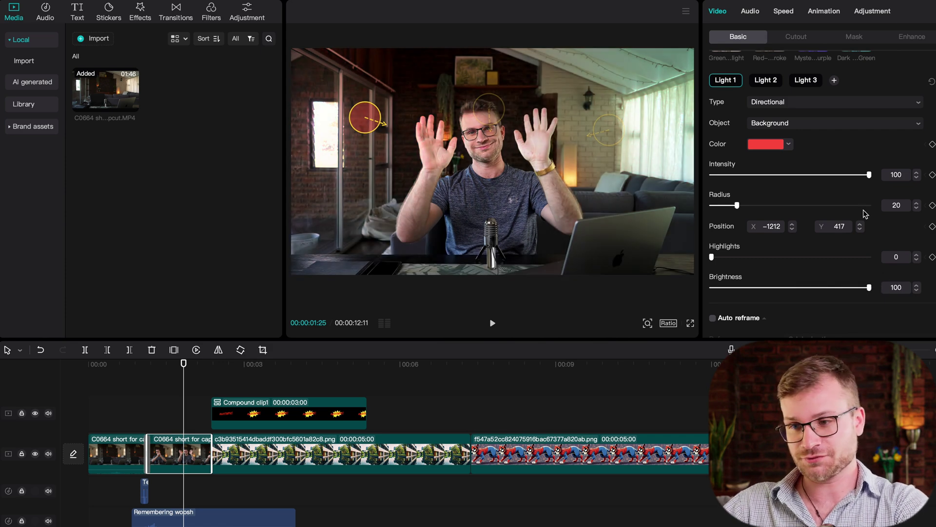
Retune the cyan Light 2's intensity and radius and set its highlights to 9.
scroll(860, 173, "up", 1)
left_click(616, 139)
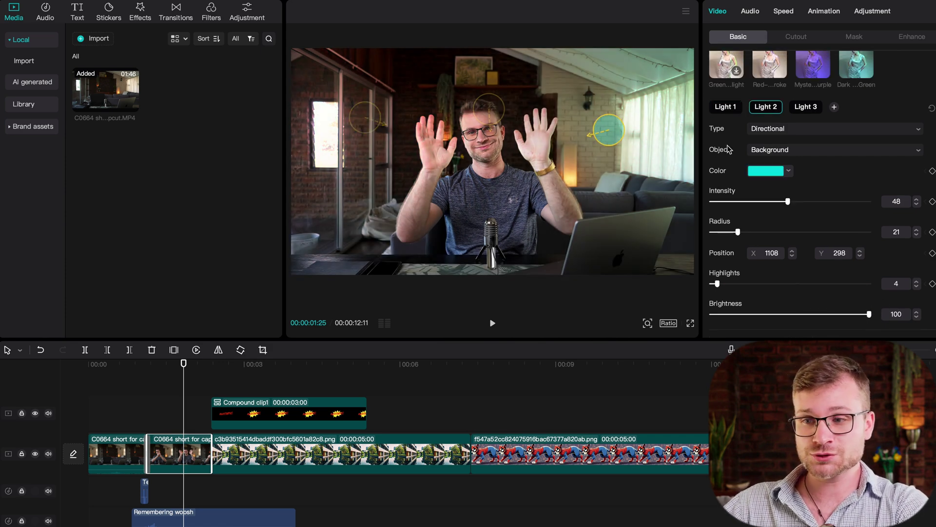
left_click_drag(792, 200, 846, 192)
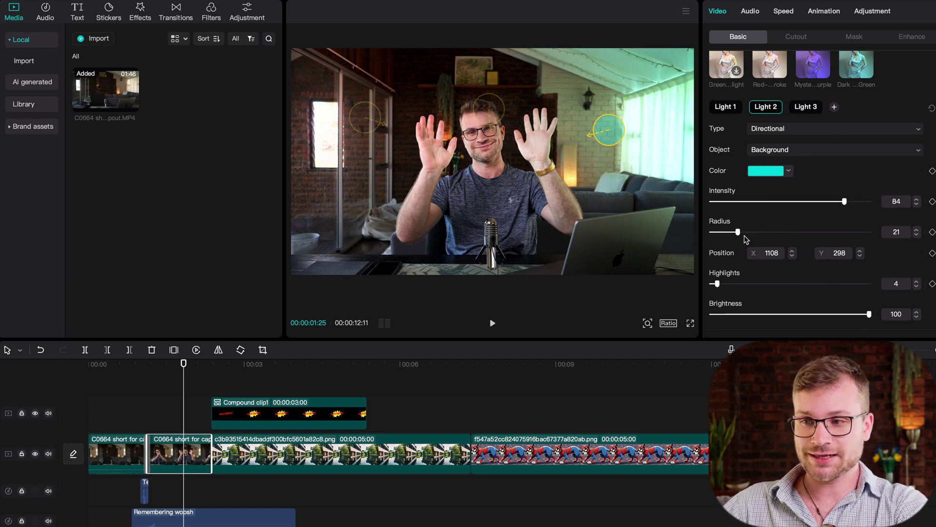
mouse_move(739, 233)
left_mouse_down()
mouse_move(814, 234)
mouse_move(741, 234)
left_mouse_up()
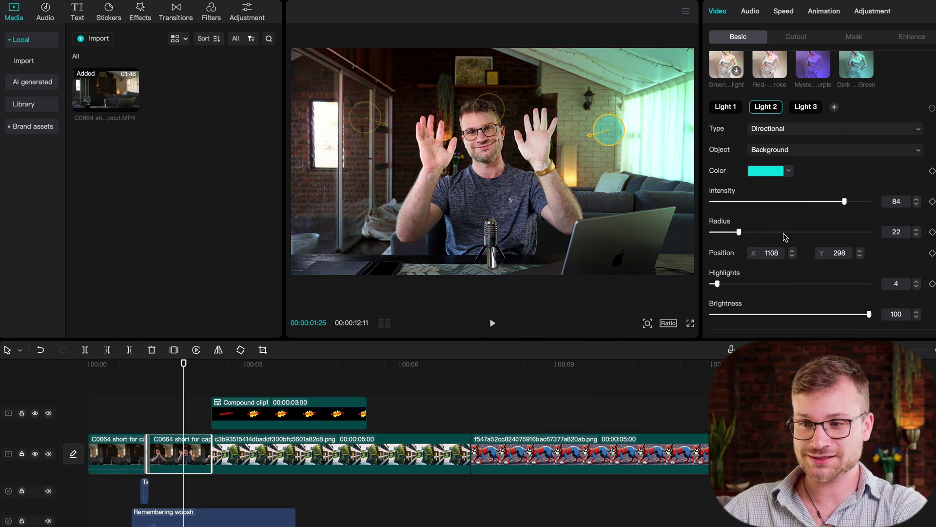
left_click_drag(820, 202, 788, 201)
scroll(809, 259, "down", 1)
mouse_move(734, 254)
left_mouse_down()
mouse_move(825, 256)
mouse_move(726, 258)
left_mouse_up()
View Light 3 and Light 1, then toggle Relight off and back on to compare.
scroll(770, 205, "up", 2)
left_click(809, 128)
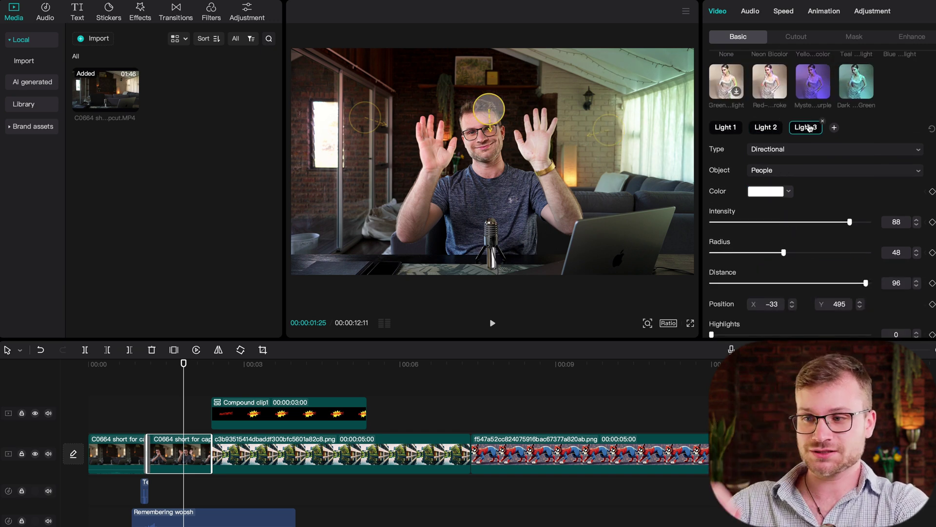
scroll(809, 146, "up", 3)
left_click(726, 217)
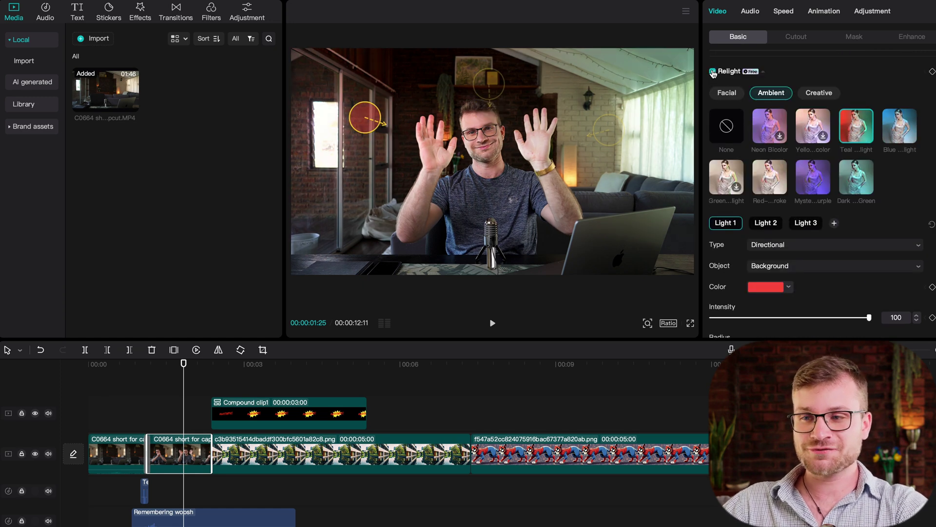
left_click(713, 72)
left_click(713, 72)
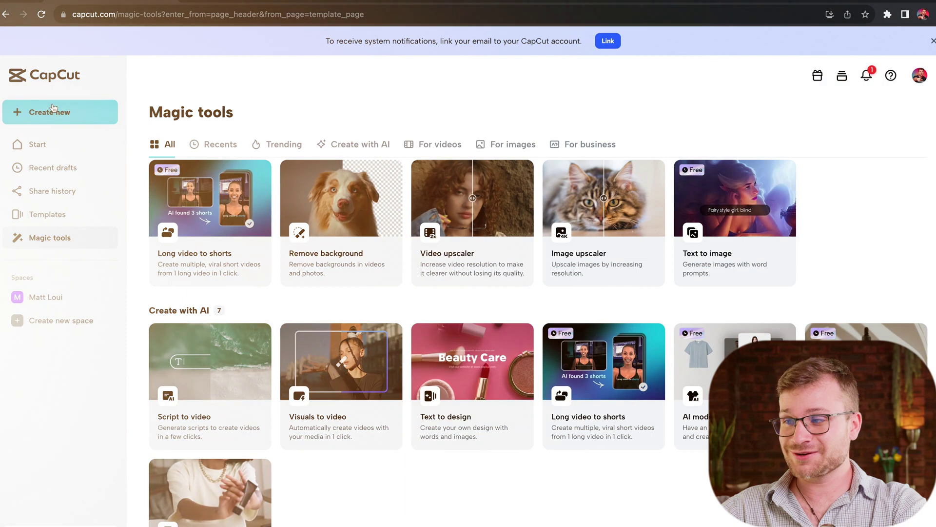
Start a blank canvas project and drop shortest.MP4 onto its timeline.
left_click(49, 113)
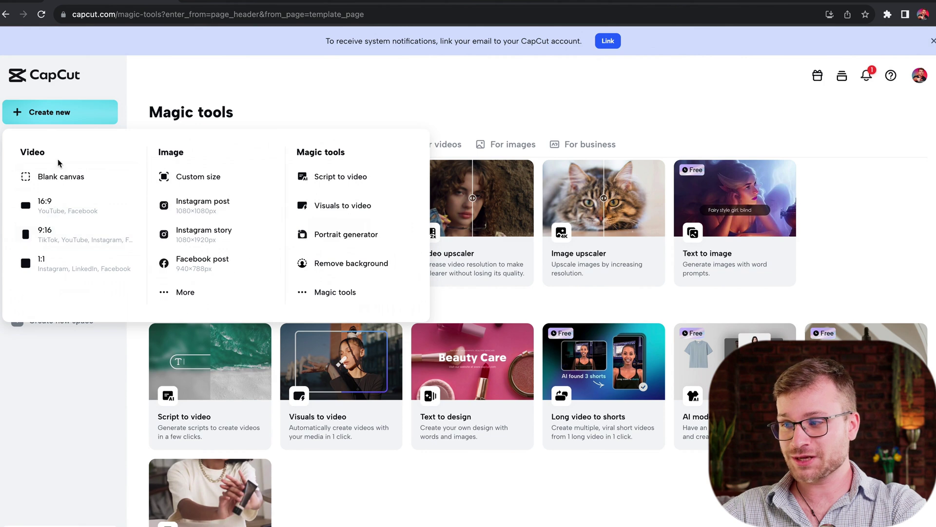
left_click(53, 176)
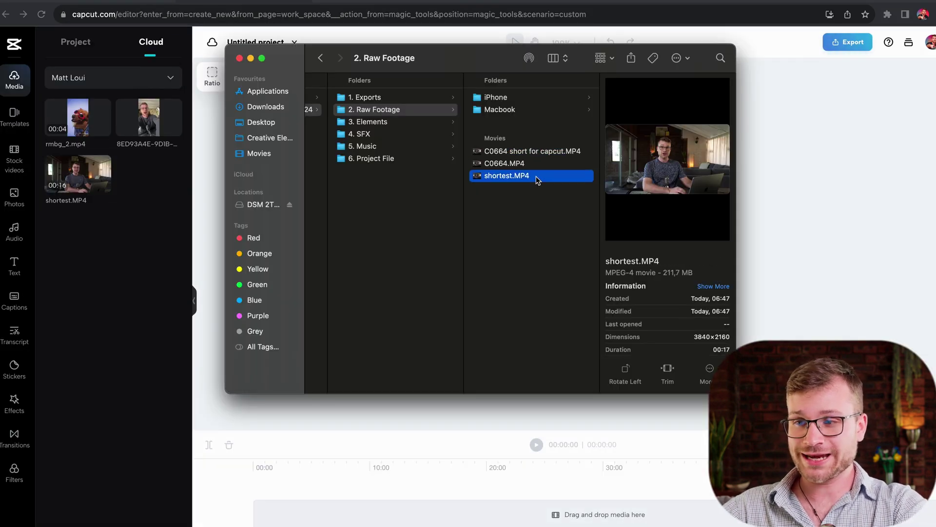
left_click_drag(537, 180, 400, 468)
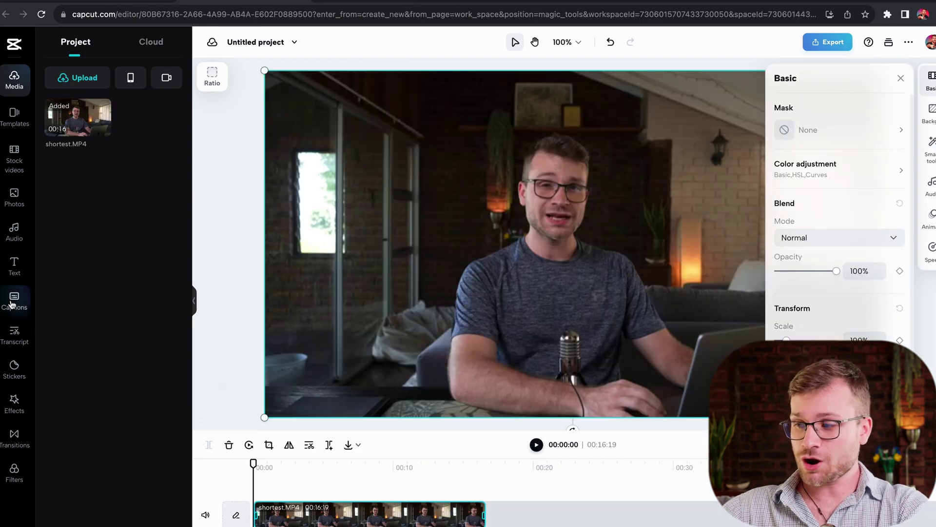
Transcribe the speech on Video track 1 into timestamped speaker lines.
left_click(15, 335)
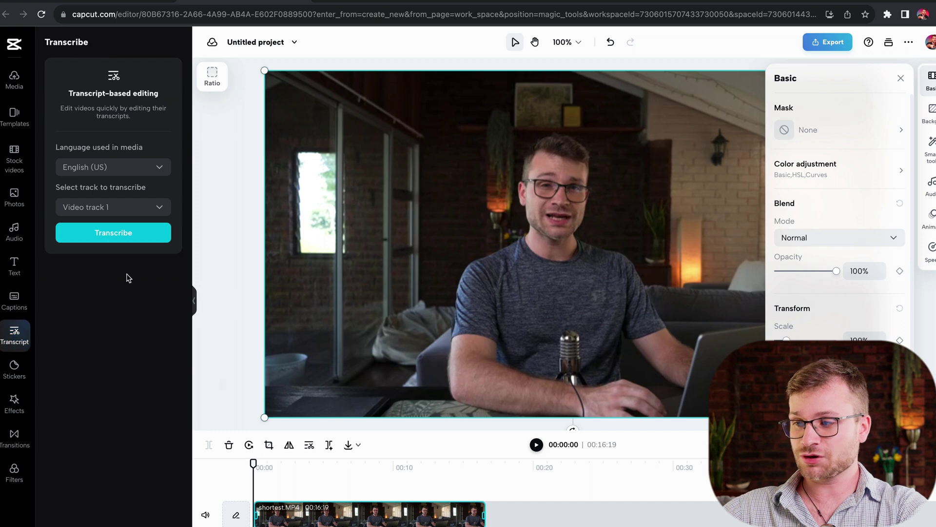
left_click(122, 210)
left_click(122, 210)
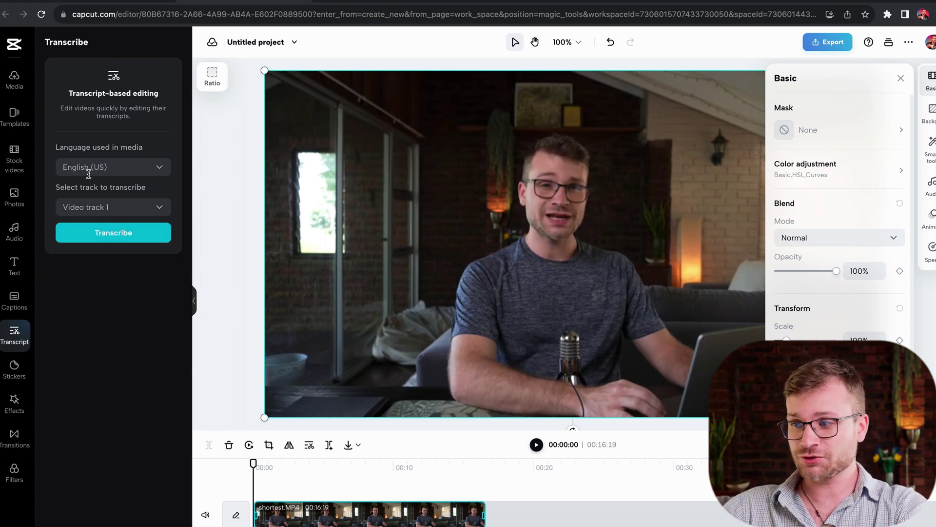
left_click(119, 235)
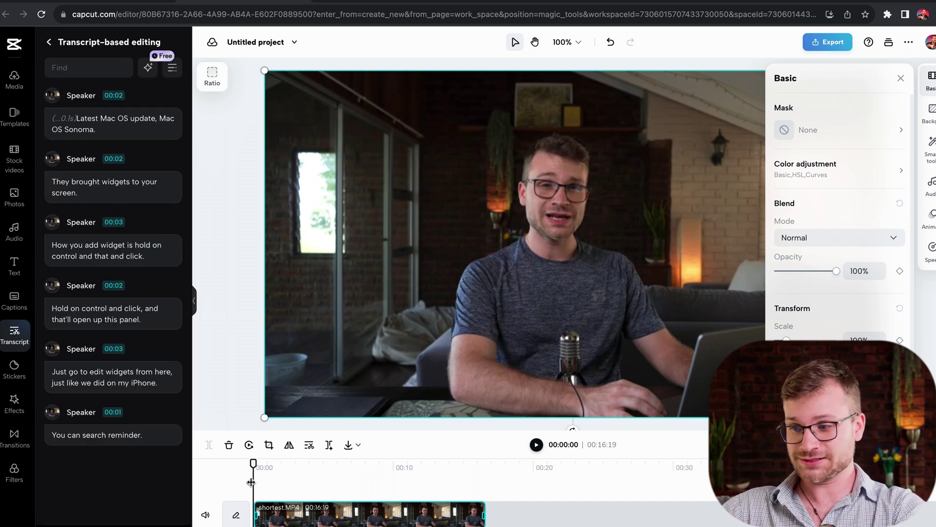
Delete the phrase 'hold on control and that and click.' from the transcript and replay the cut.
key("space")
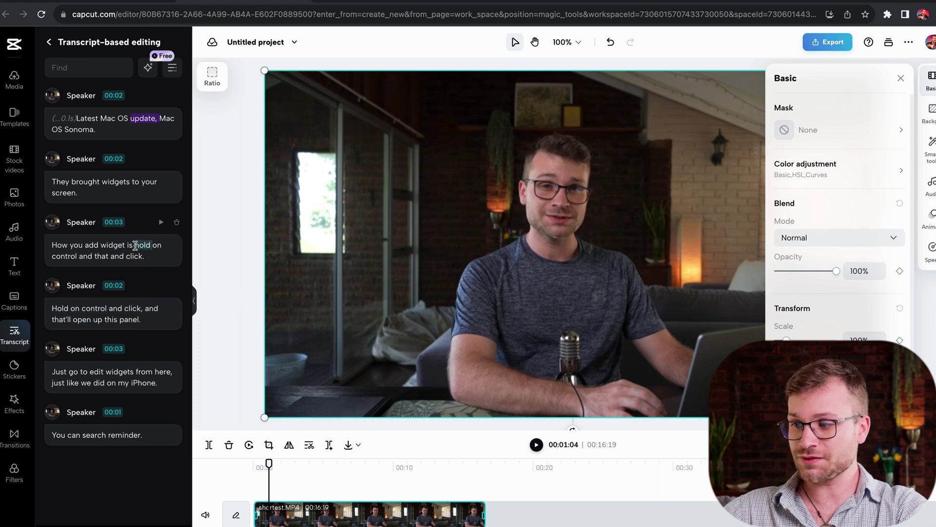
left_click_drag(135, 244, 145, 257)
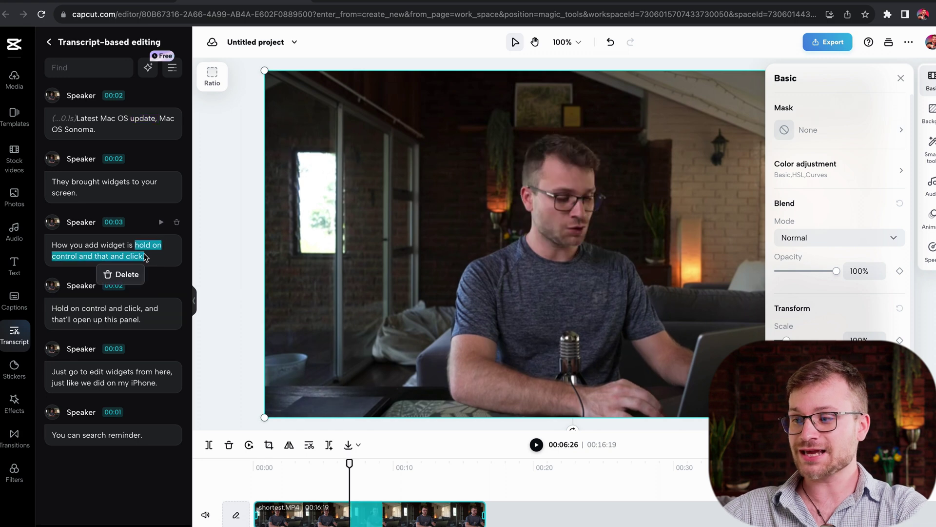
left_click(123, 275)
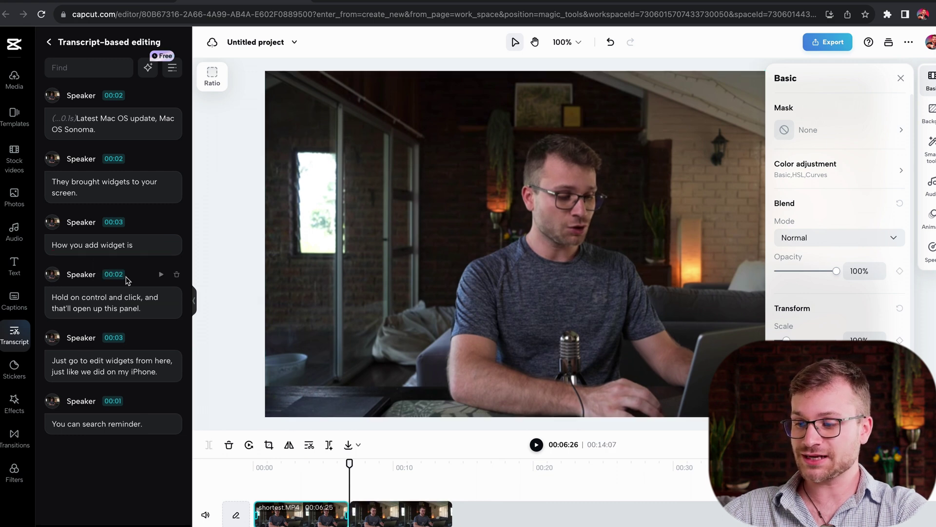
left_click(335, 464)
key("space")
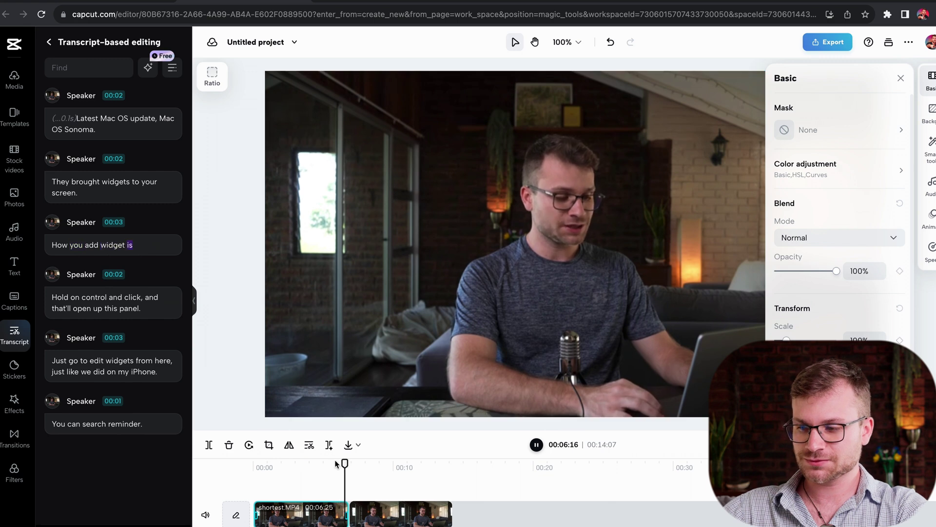
key("space")
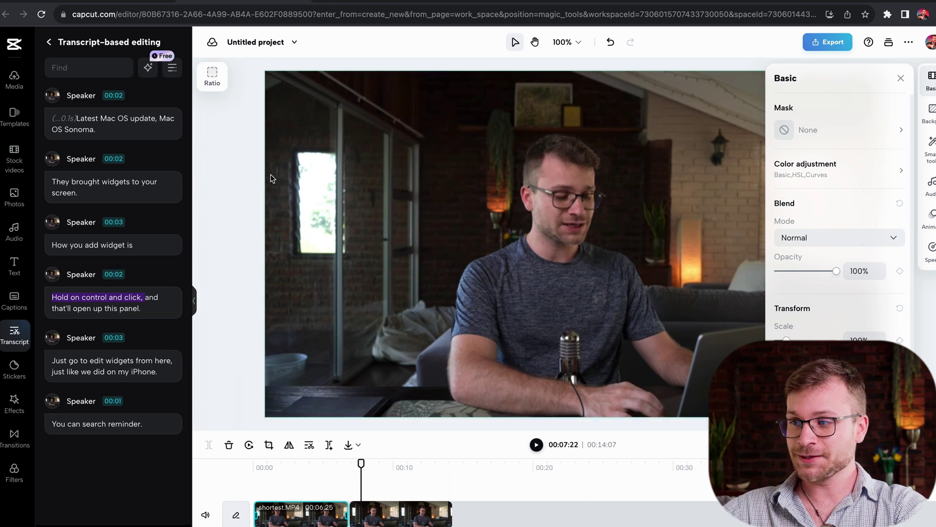
Check the clip for filler words and speech gaps, leaving the gap duration unchanged.
left_click(148, 68)
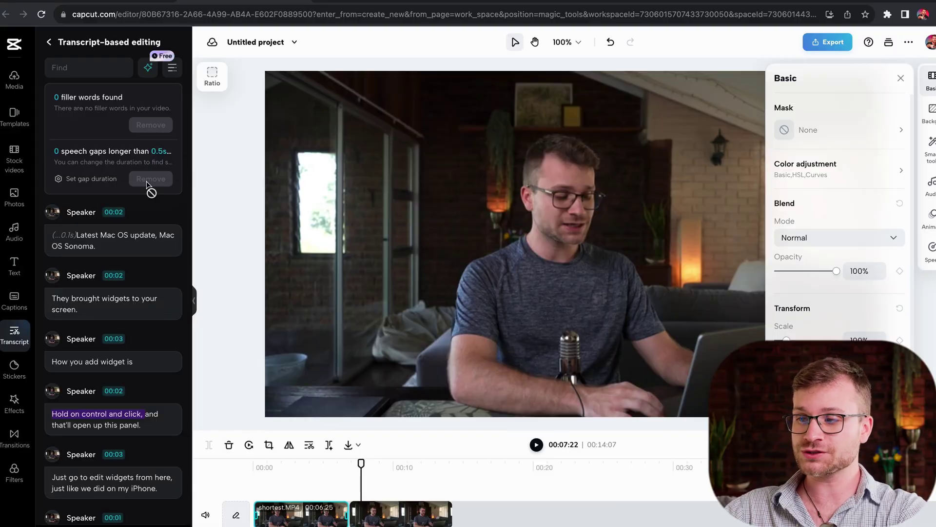
left_click(93, 179)
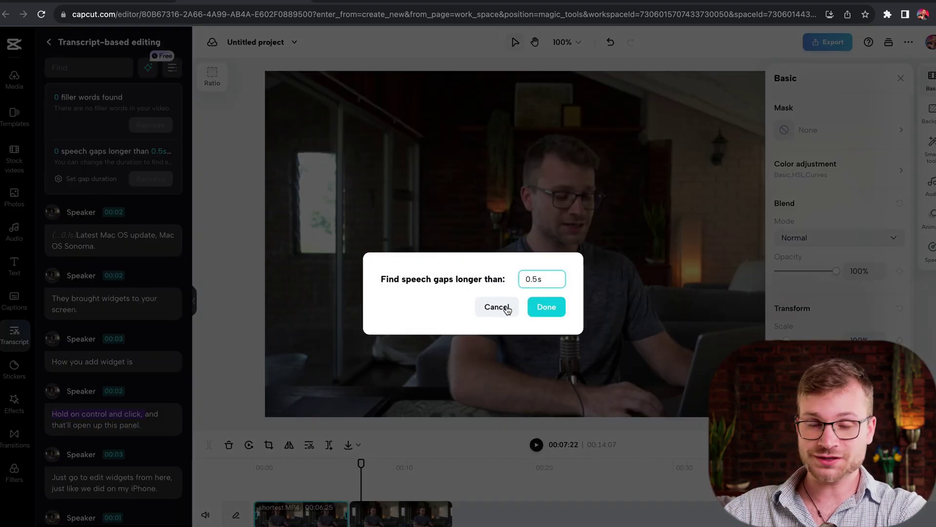
left_click(507, 309)
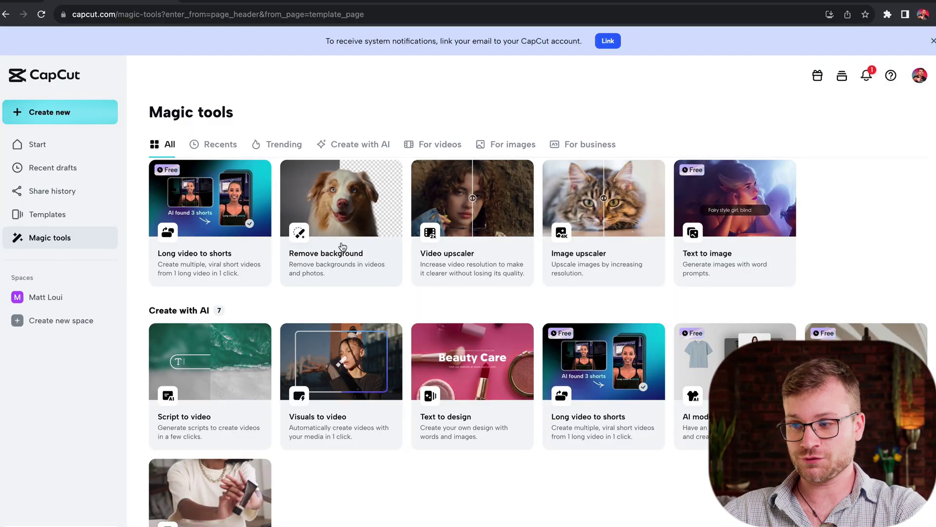
Remove the dog sample video's background, toggling Auto removal off and on, and preview it.
left_click(357, 229)
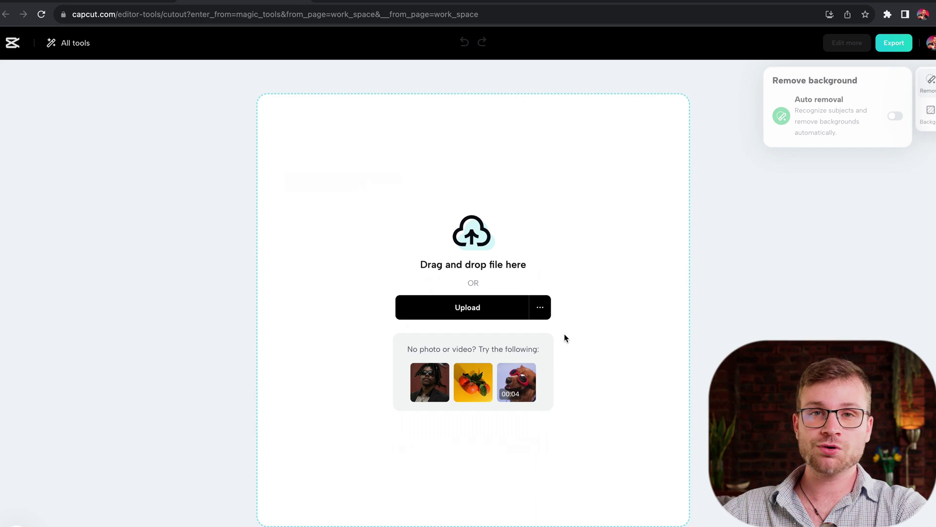
left_click(520, 379)
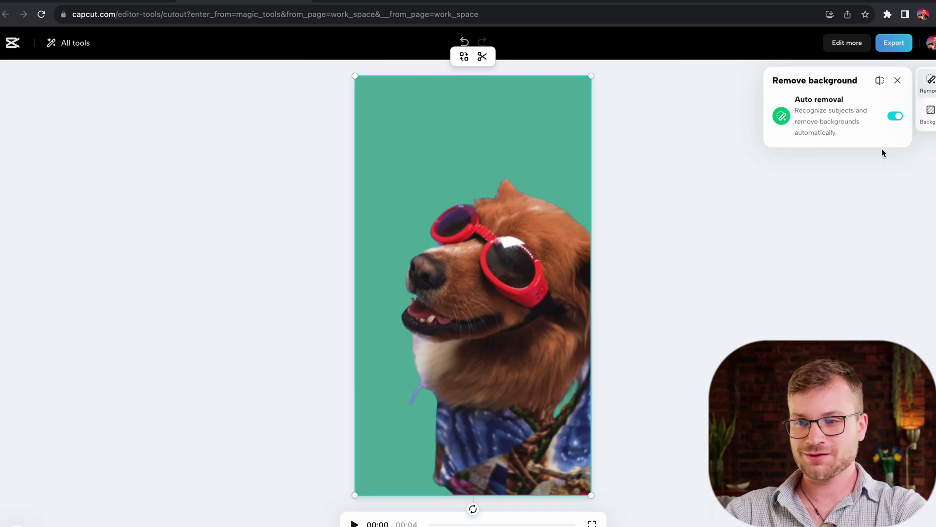
left_click(897, 117)
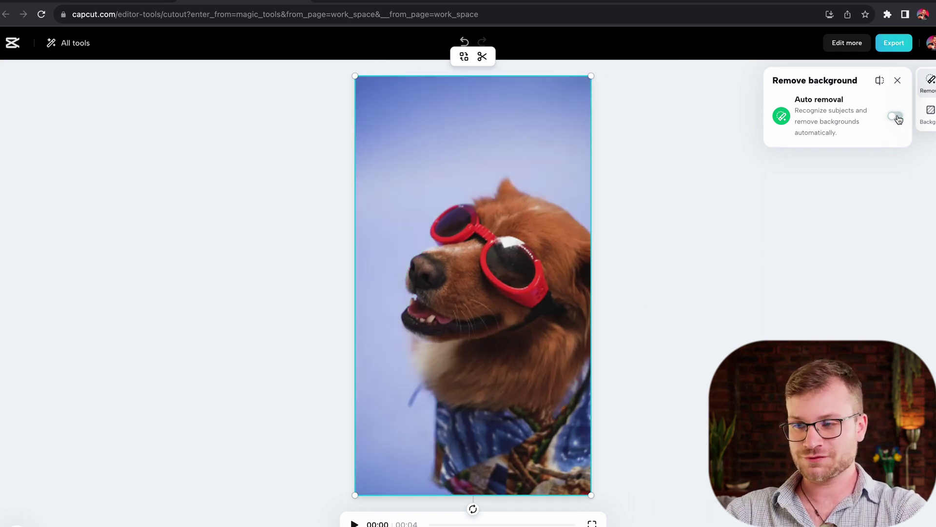
left_click(897, 118)
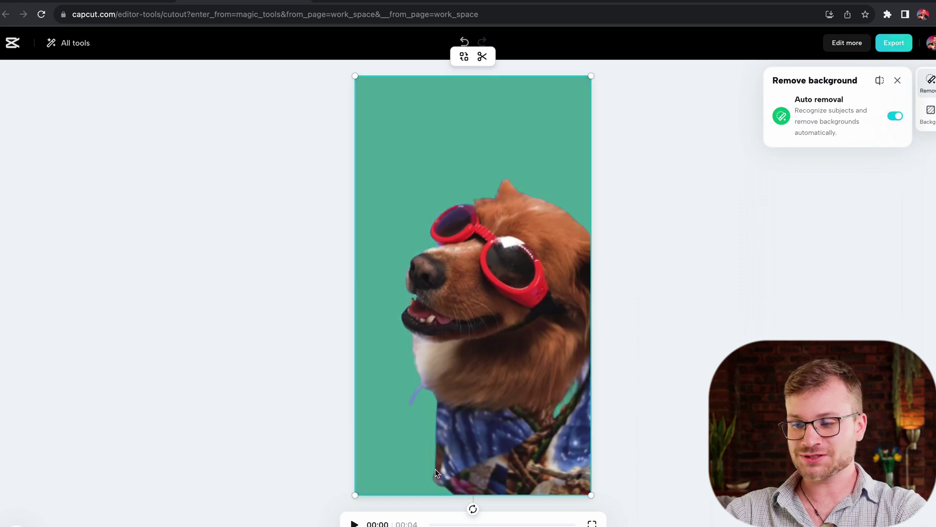
left_click(354, 523)
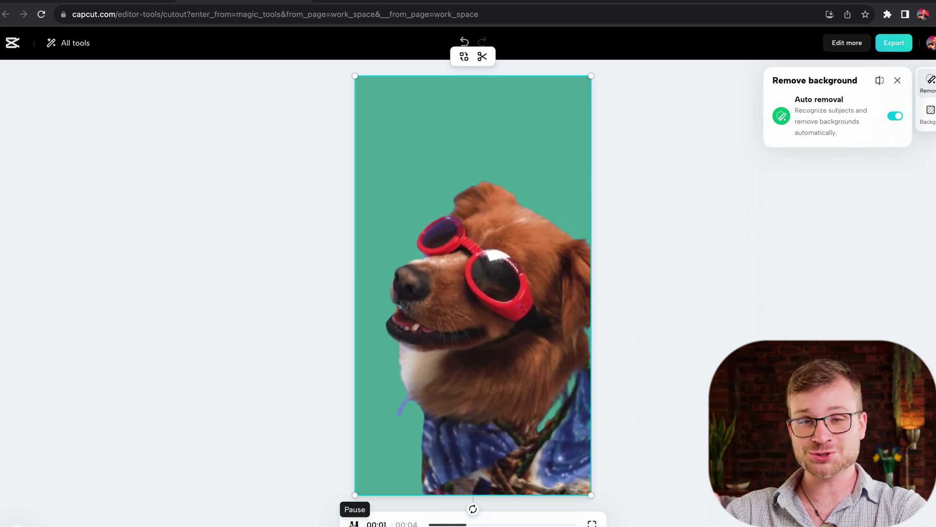
left_click(354, 524)
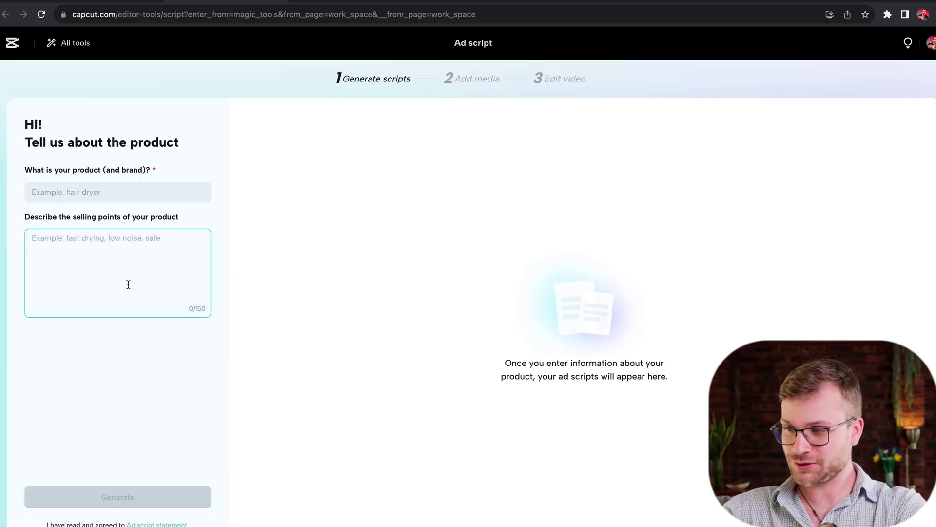
Generate ad scripts for a hair dryer with 'fast drying, low noise, low electricity comsumption'.
left_click(97, 194)
type("hair dryer")
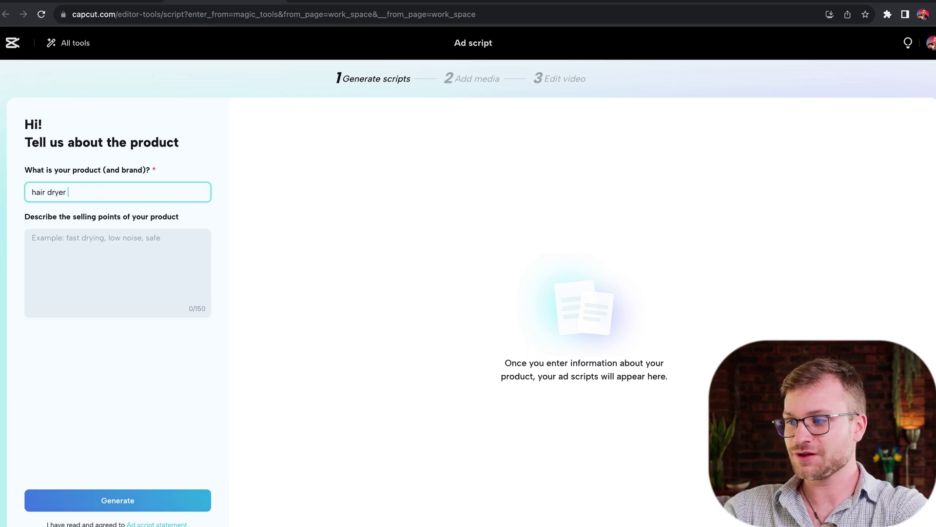
left_click(46, 241)
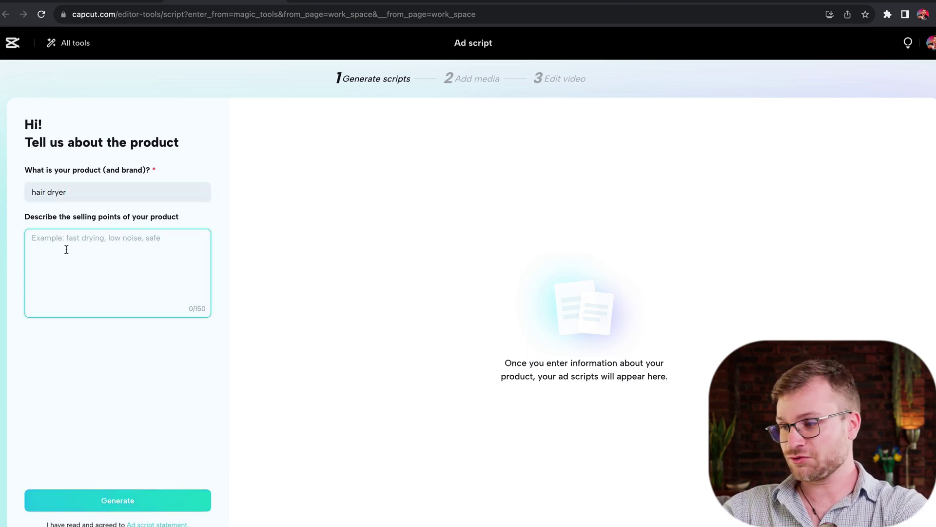
type("fa")
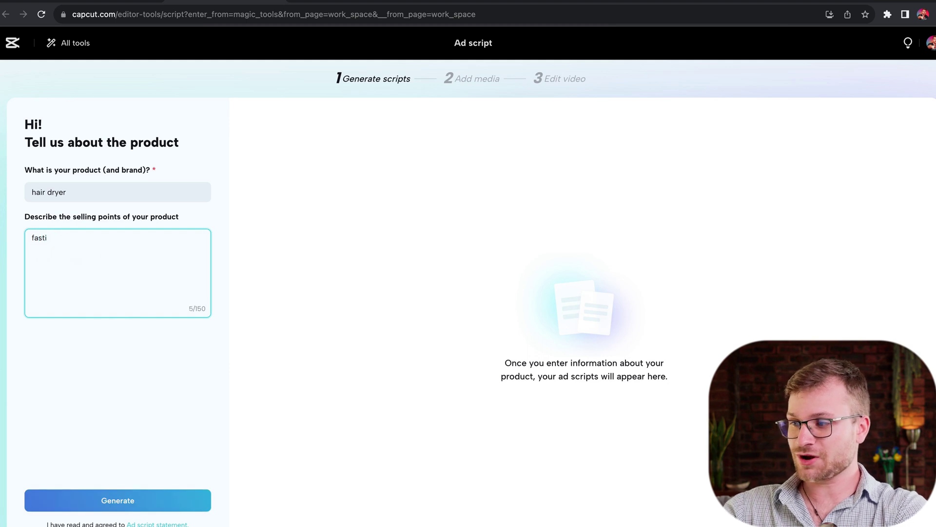
type("st drying, low noise,")
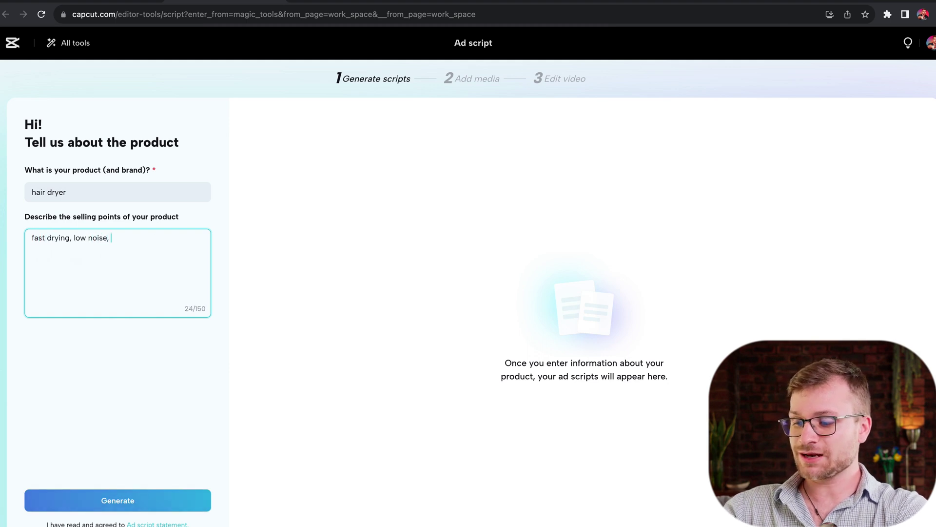
type(" low electrici")
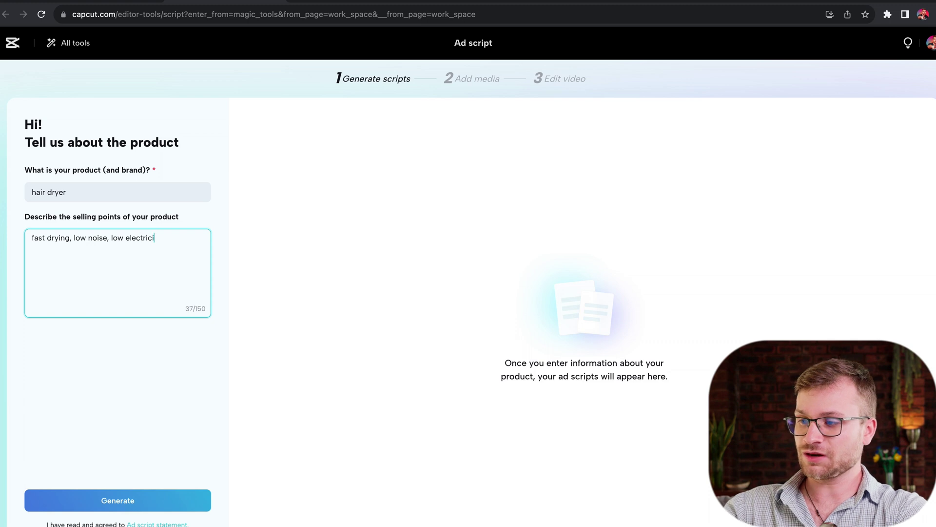
type("ty comsumption")
left_click(127, 496)
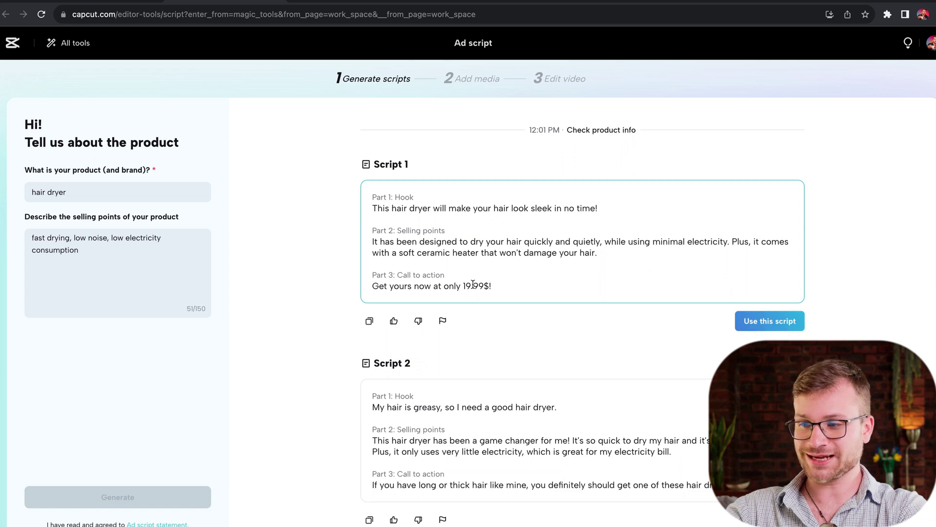
Review the generated scripts and choose Script 1.
scroll(420, 320, "down", 1)
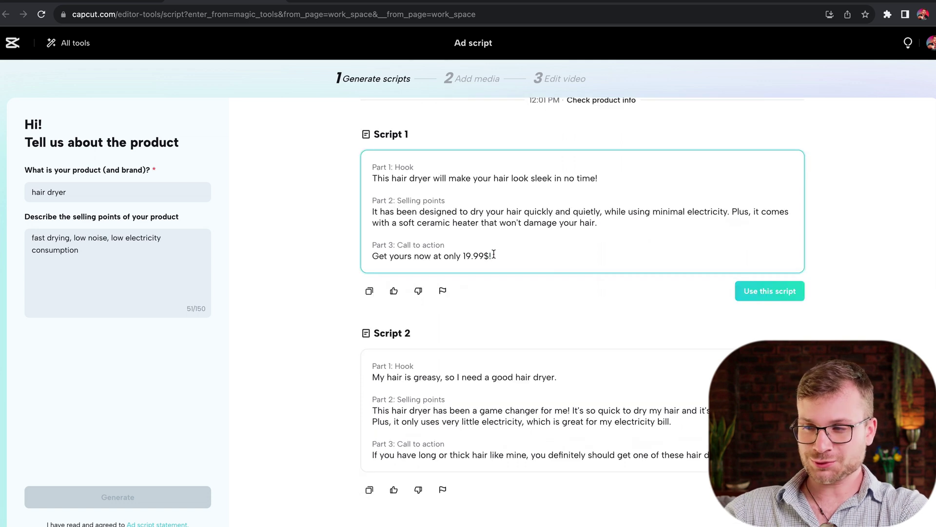
left_click_drag(491, 256, 441, 254)
left_click(524, 256)
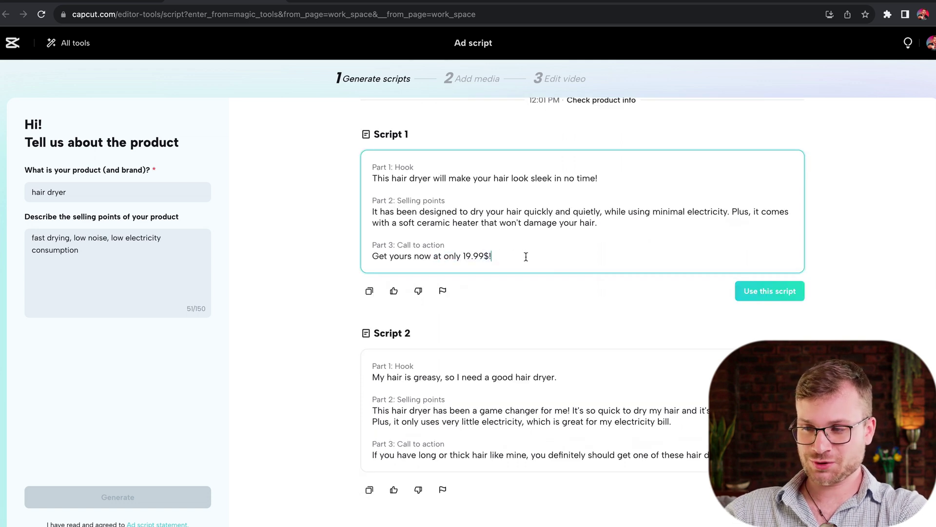
left_click(775, 298)
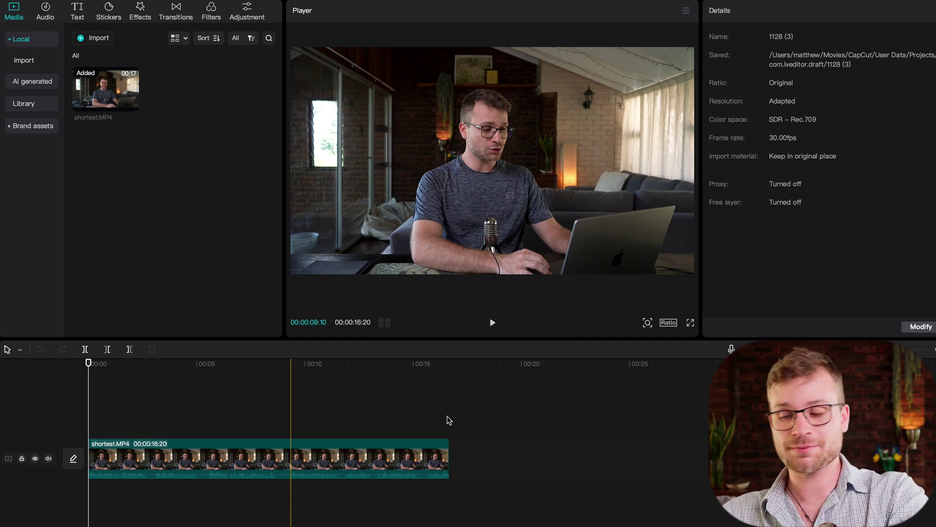
Replace the AI generation prompt with 'a puppy swimming in a pool'.
left_click(450, 365)
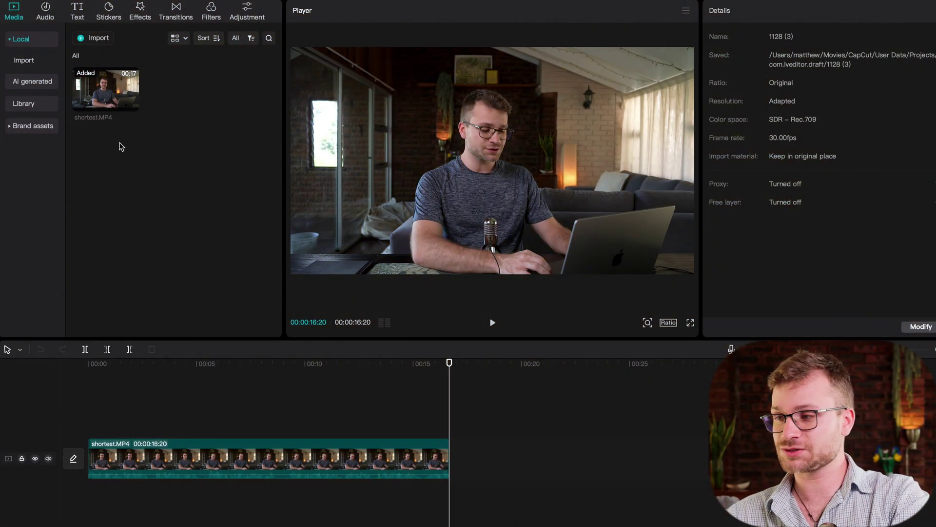
left_click(30, 81)
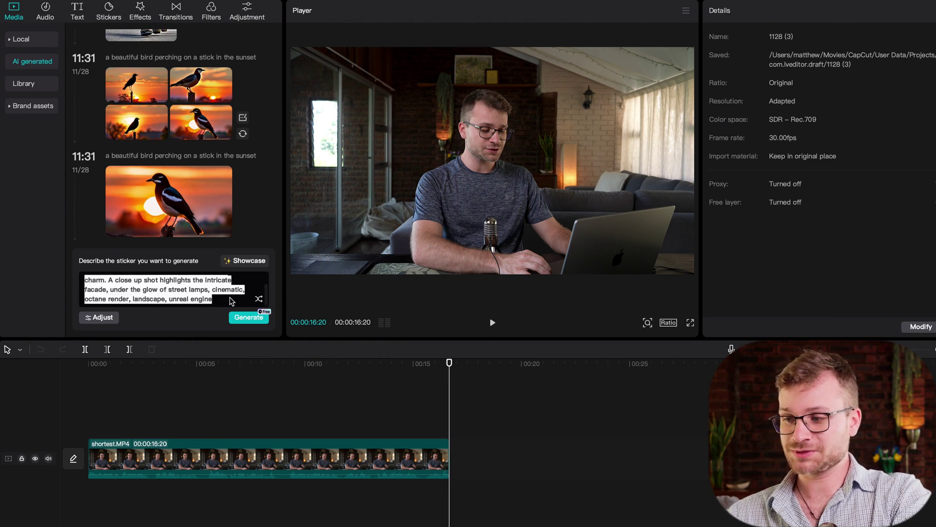
key("Return")
left_click(210, 297)
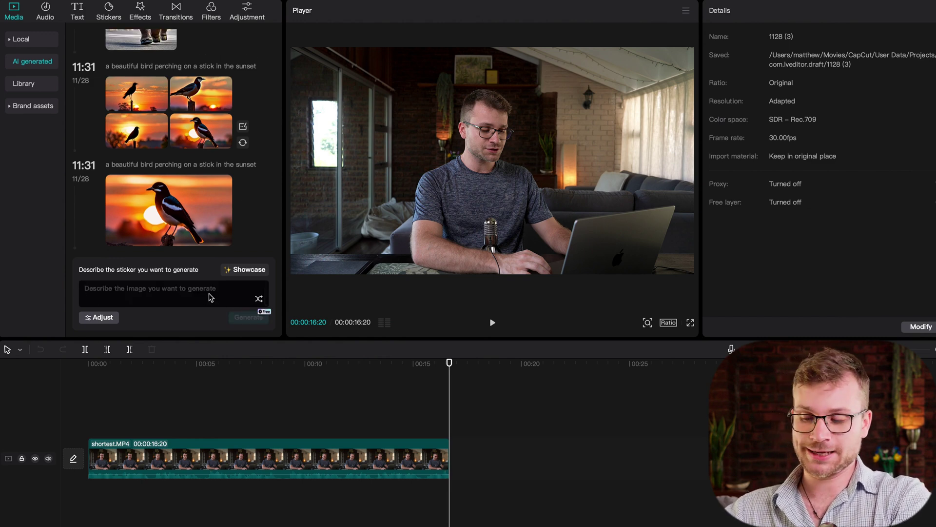
type("a puppy swimming in a pool")
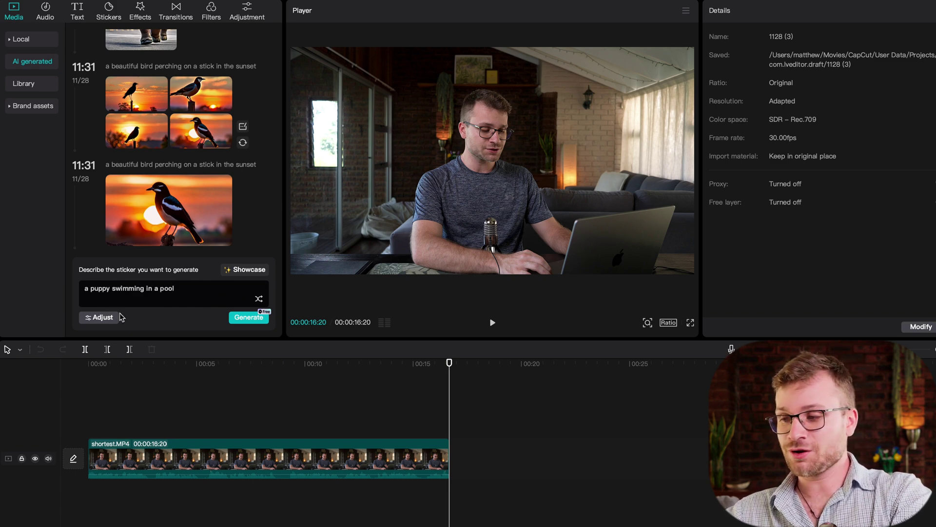
Set the AI image ratio to 16:9 and the generation steps to 1.
left_click(100, 318)
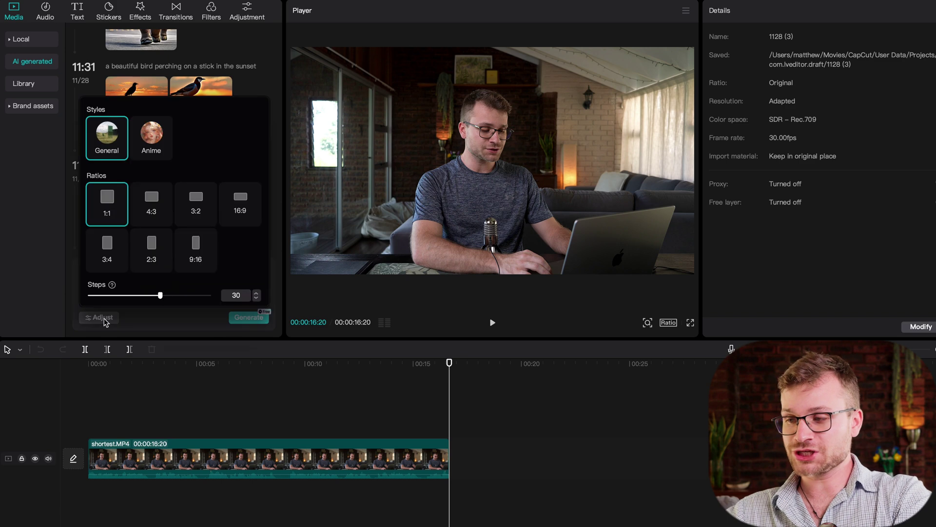
left_click(250, 211)
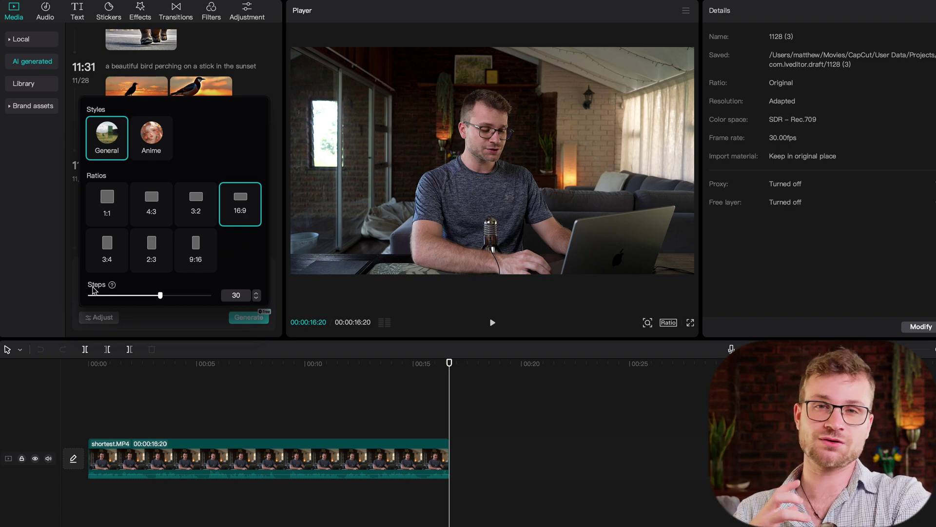
left_click_drag(160, 295, 211, 300)
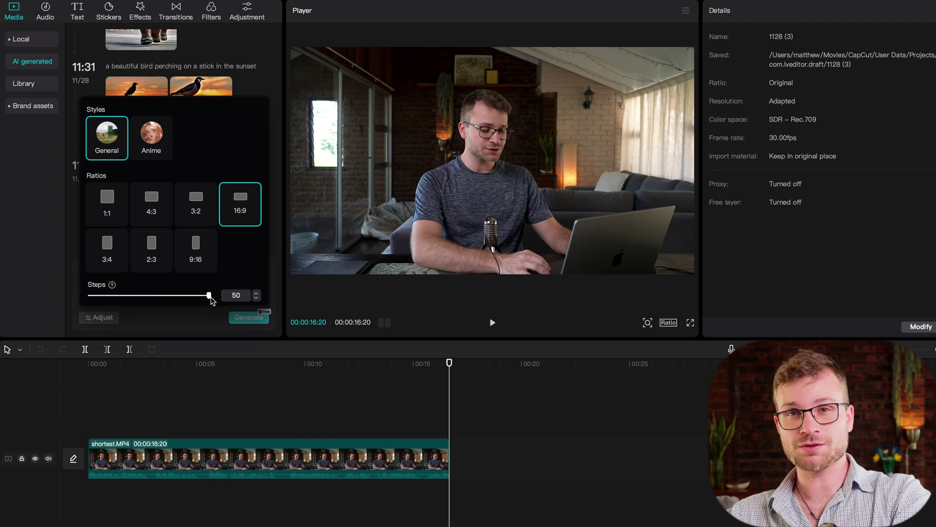
left_click_drag(211, 296, 289, 269)
left_click(262, 95)
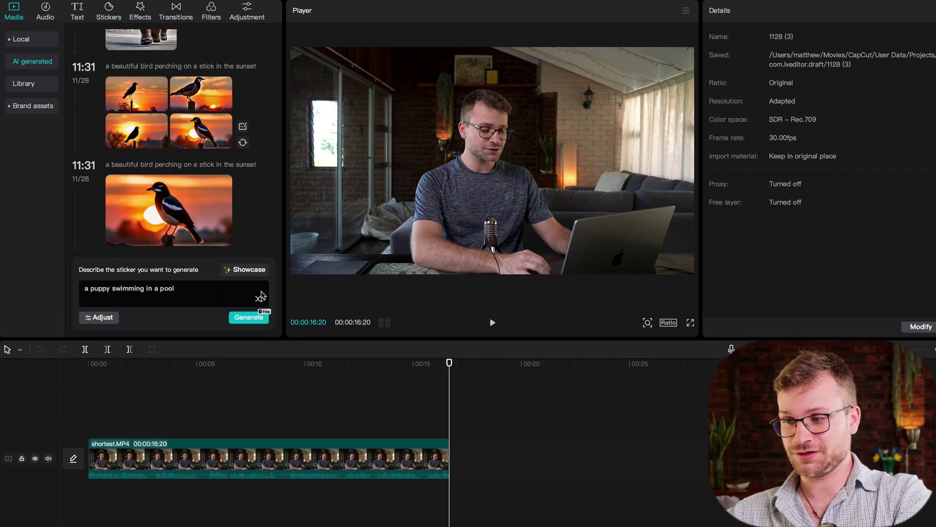
Generate puppy-in-pool images, preview them, and cancel saving the new image.
left_click(254, 321)
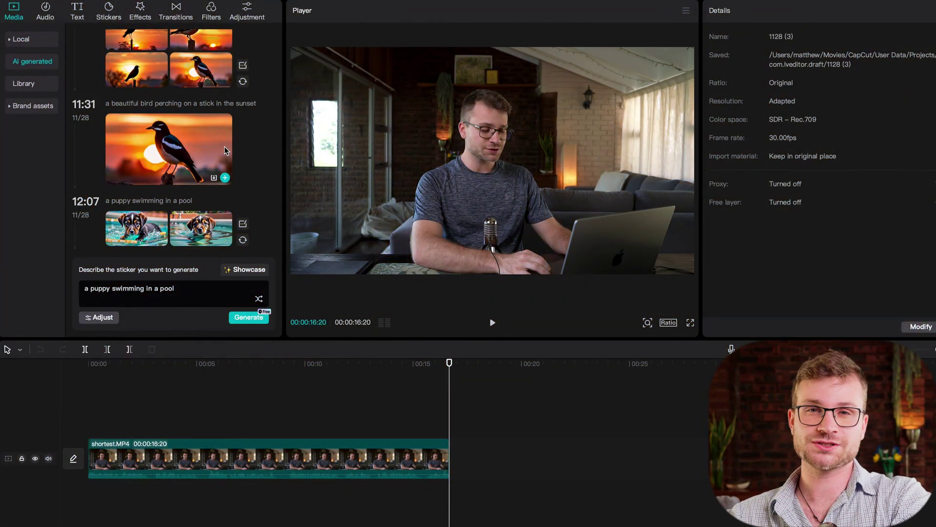
mouse_move(184, 228)
left_click(123, 220)
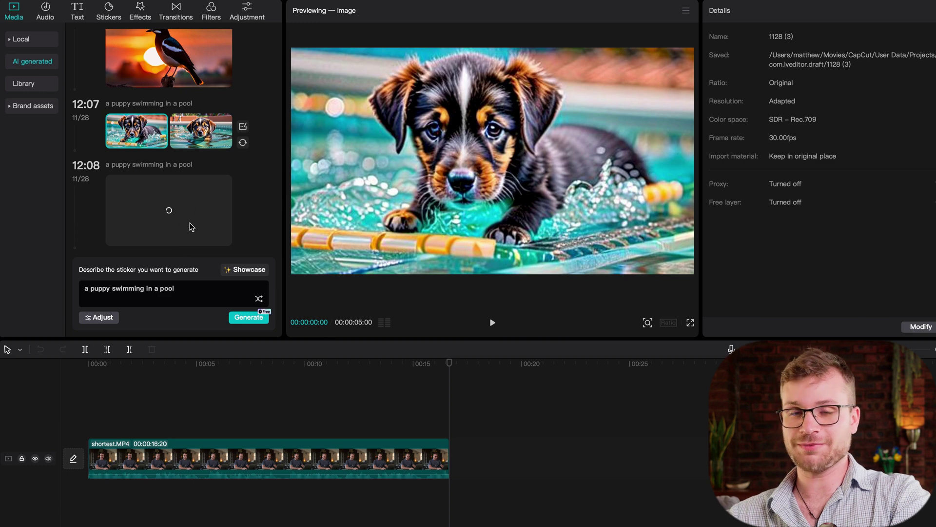
left_click(208, 198)
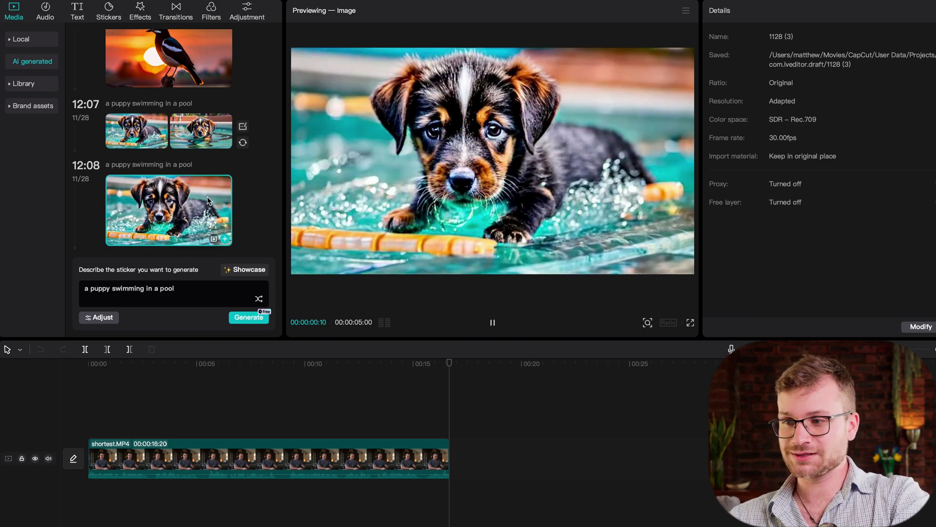
left_click(214, 239)
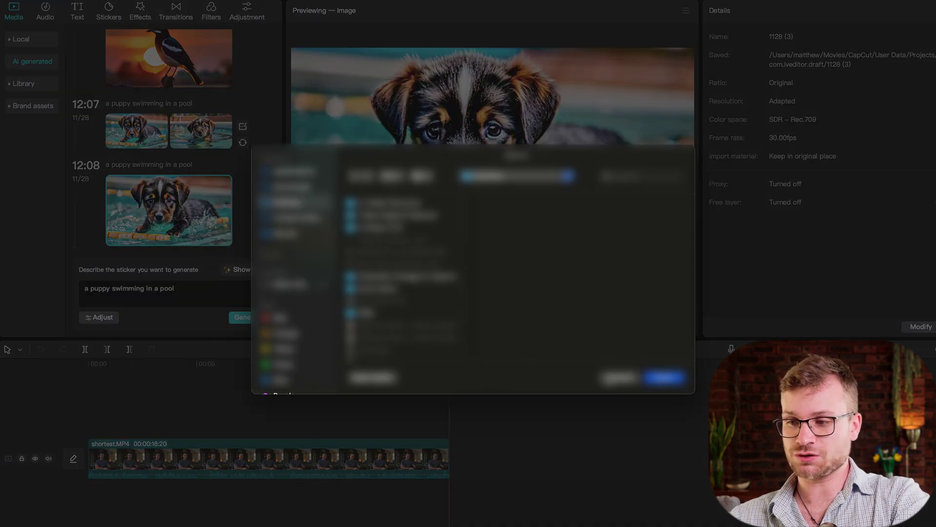
left_click(610, 379)
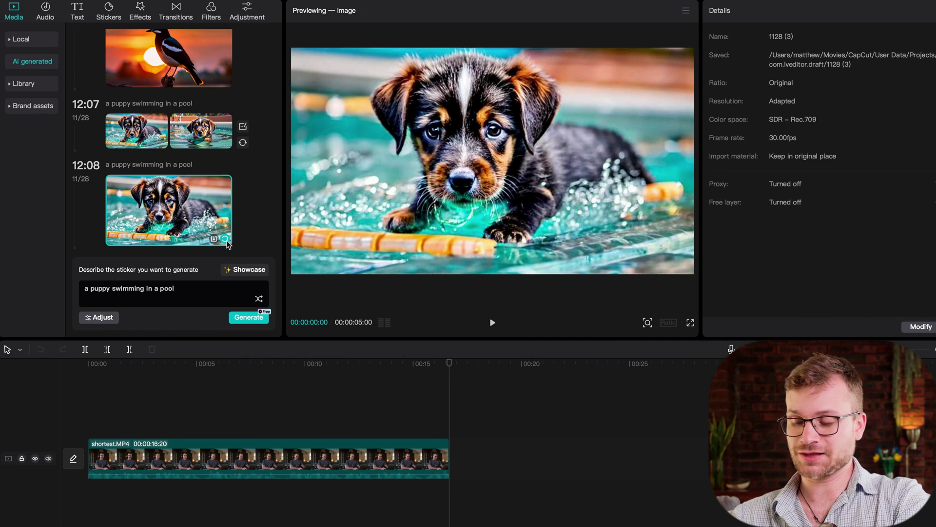
Place the puppy image on an overlay track covering the final seconds of shortest.MP4.
left_click(225, 239)
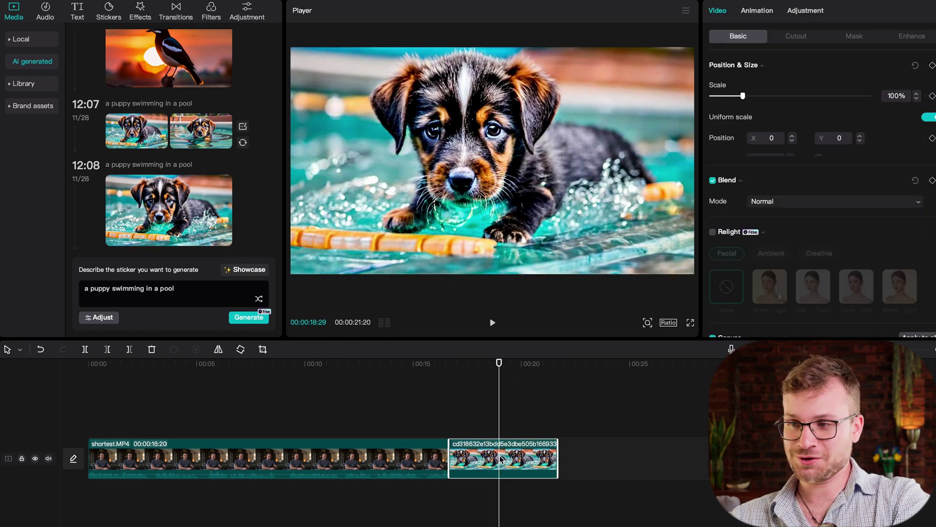
left_click_drag(501, 459, 398, 420)
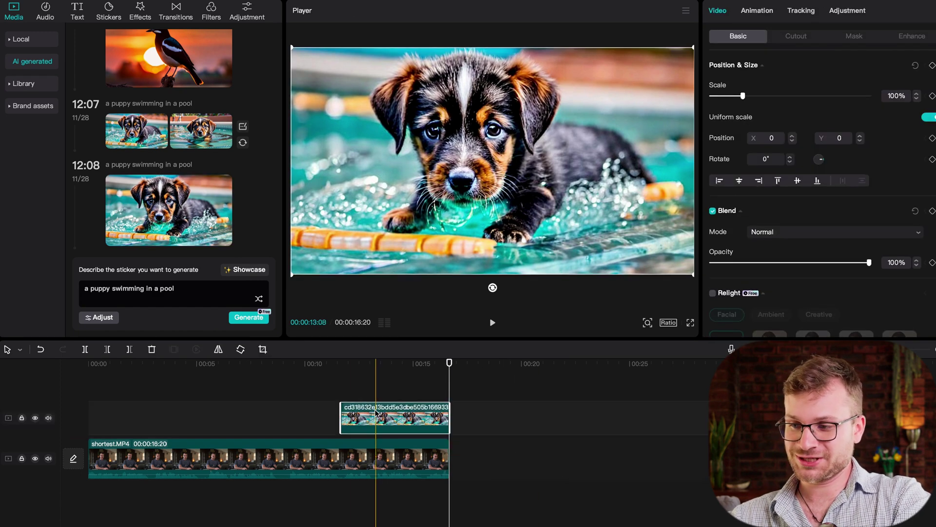
left_click(403, 420)
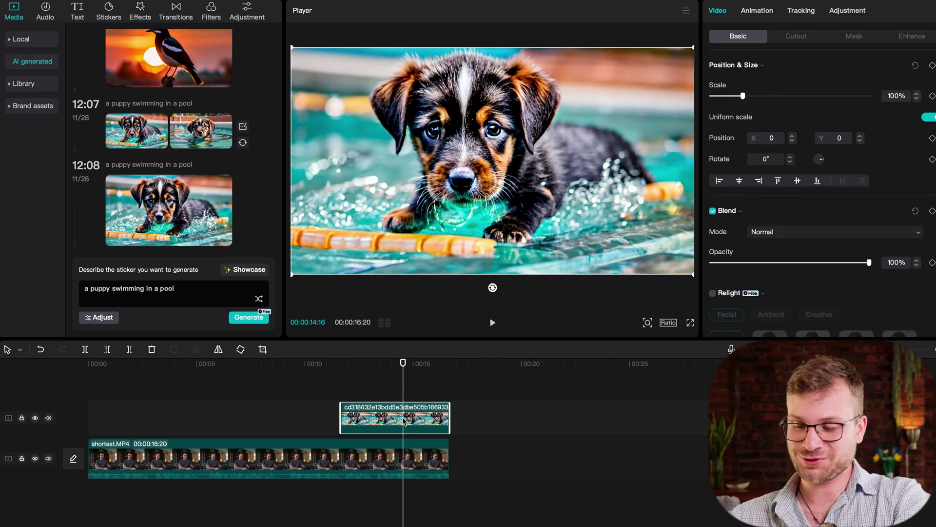